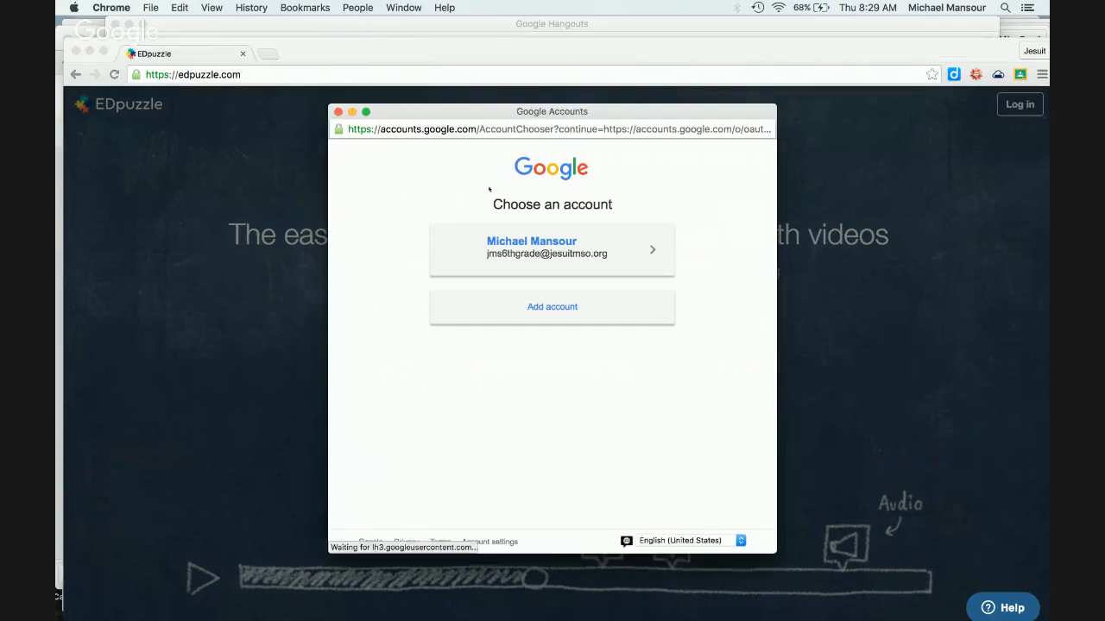
- Sign in to EDpuzzle with the listed Google account and open the Class of 2017 assignments
{"action": "left_click", "coordinate": [572, 241]}
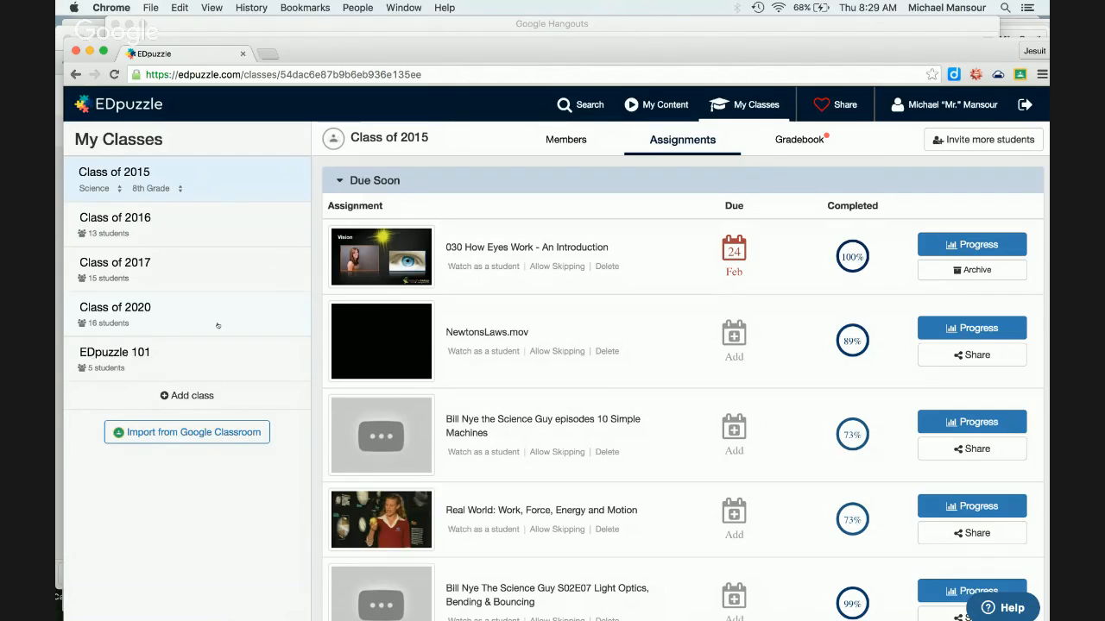
{"action": "left_click", "coordinate": [194, 279]}
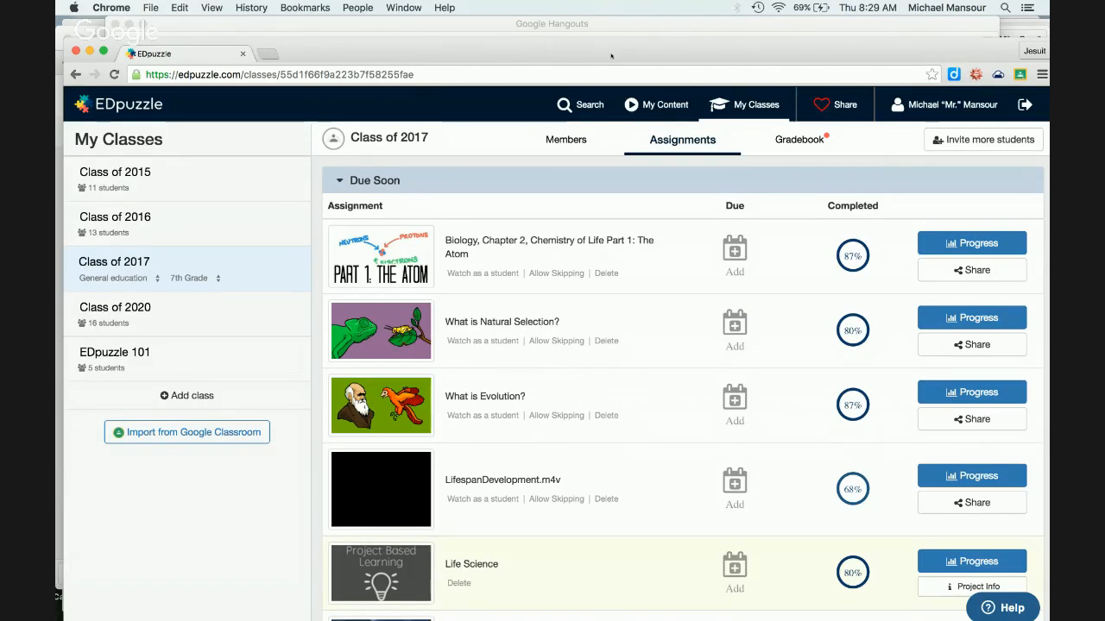
{"action": "left_click_drag", "start_coordinate": [611, 55], "coordinate": [606, 38]}
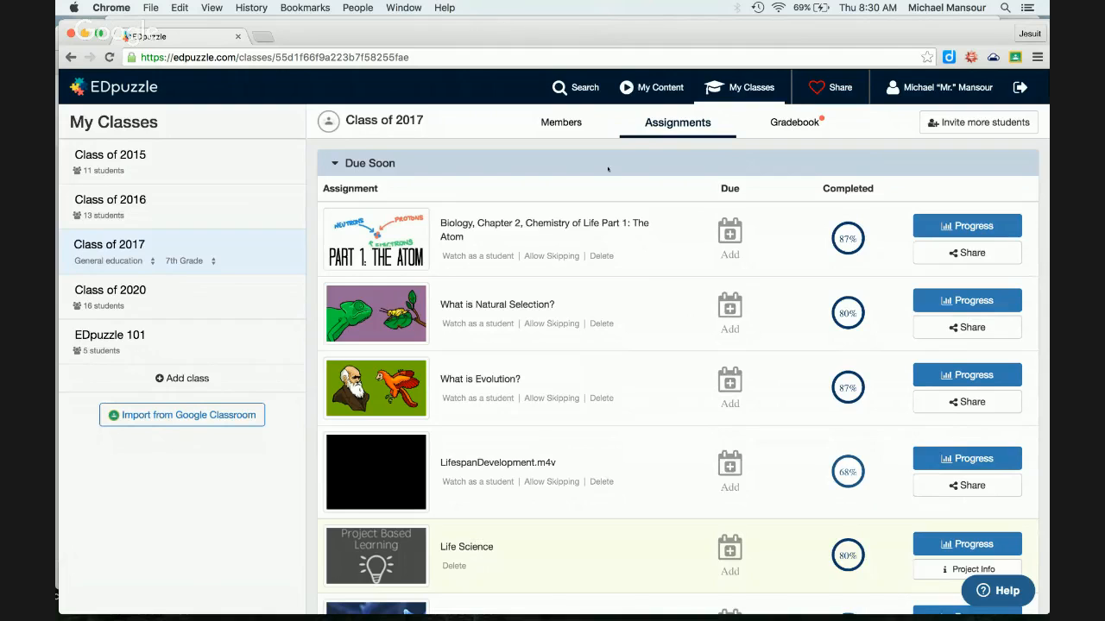
- Open the progress report of the "What is Evolution?" assignment and review the students' watched status and grades
{"action": "left_click", "coordinate": [960, 377]}
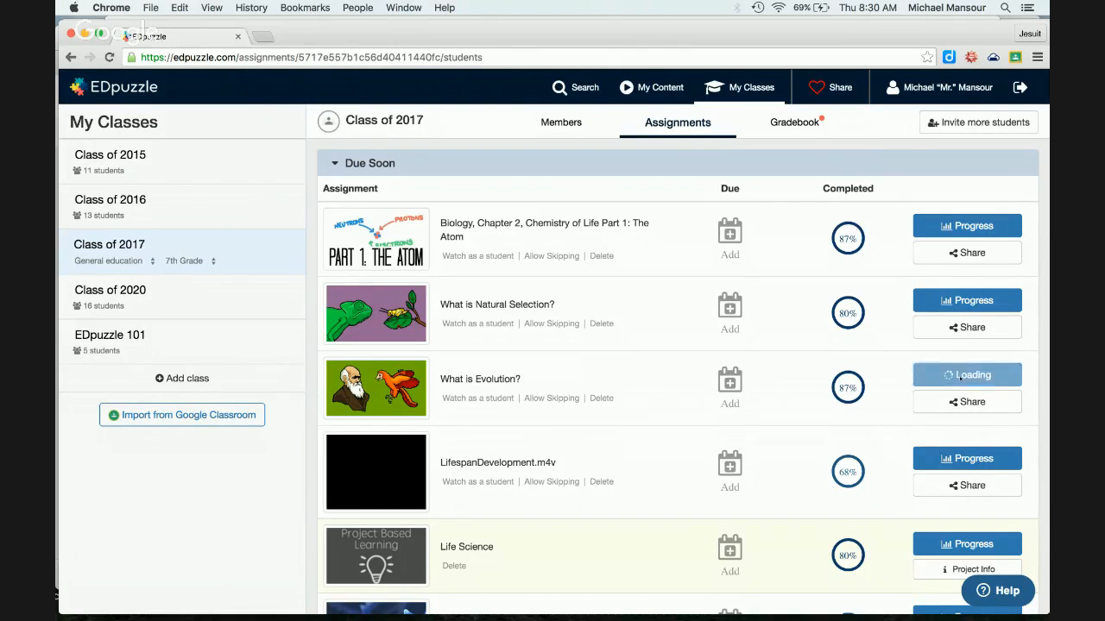
{"action": "scroll", "coordinate": [723, 276], "scroll_direction": "down", "scroll_amount": 2}
{"action": "scroll", "coordinate": [725, 276], "scroll_direction": "down", "scroll_amount": 5}
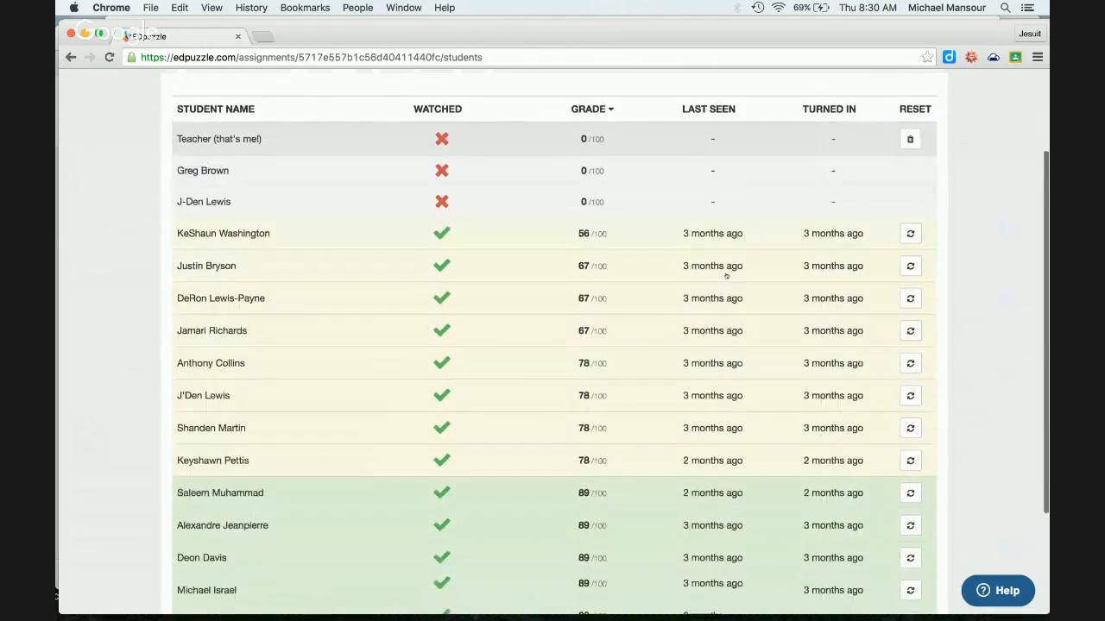
{"action": "scroll", "coordinate": [725, 276], "scroll_direction": "up", "scroll_amount": 6}
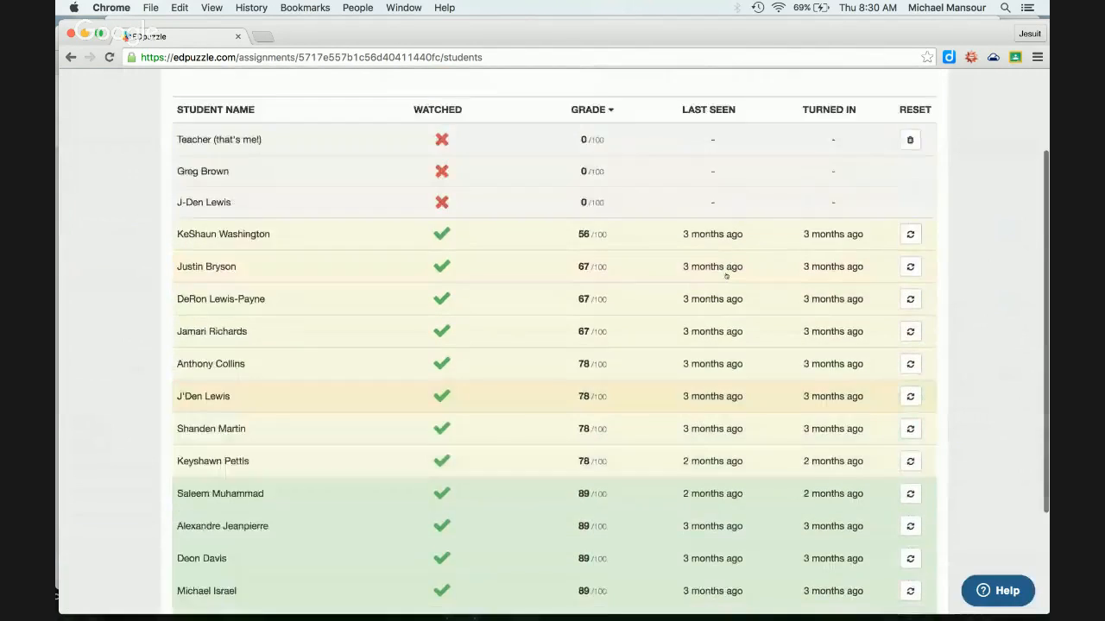
{"action": "scroll", "coordinate": [725, 276], "scroll_direction": "down", "scroll_amount": 1}
{"action": "scroll", "coordinate": [725, 276], "scroll_direction": "up", "scroll_amount": 1}
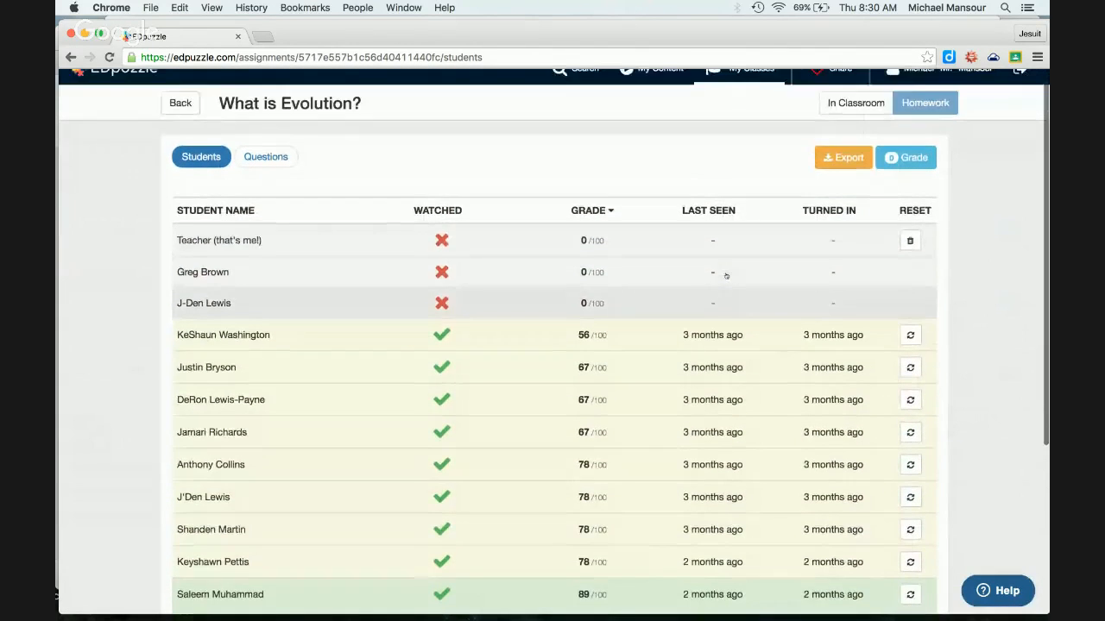
{"action": "scroll", "coordinate": [725, 277], "scroll_direction": "down", "scroll_amount": 1}
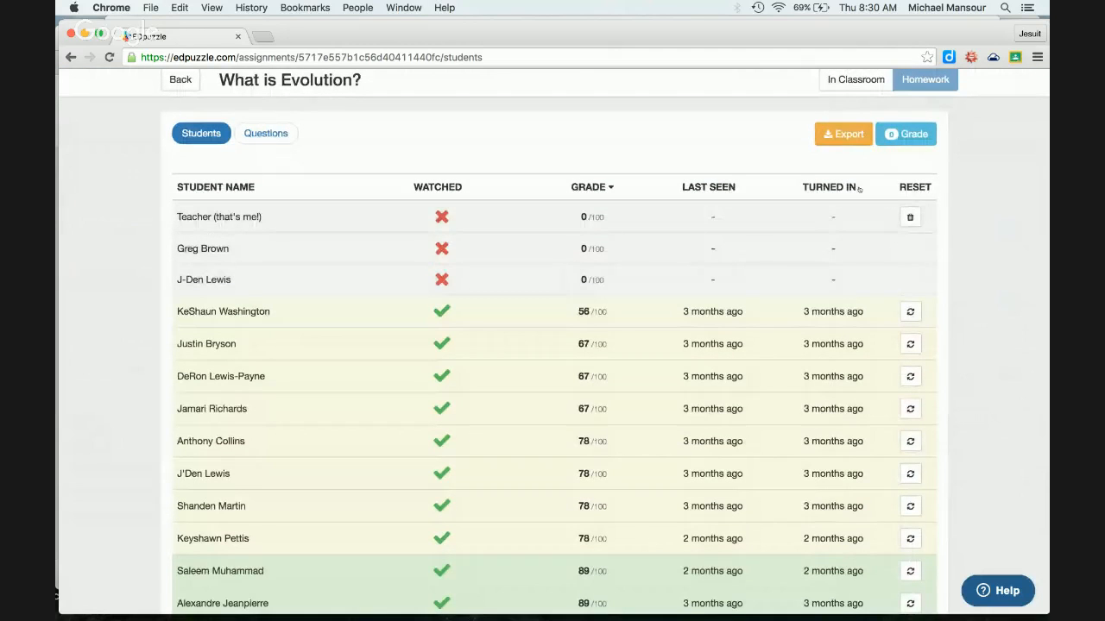
- Open quick grading for the assignment, expand all answers to the grasshopper bugspray question and review how they are marked
{"action": "left_click", "coordinate": [905, 137]}
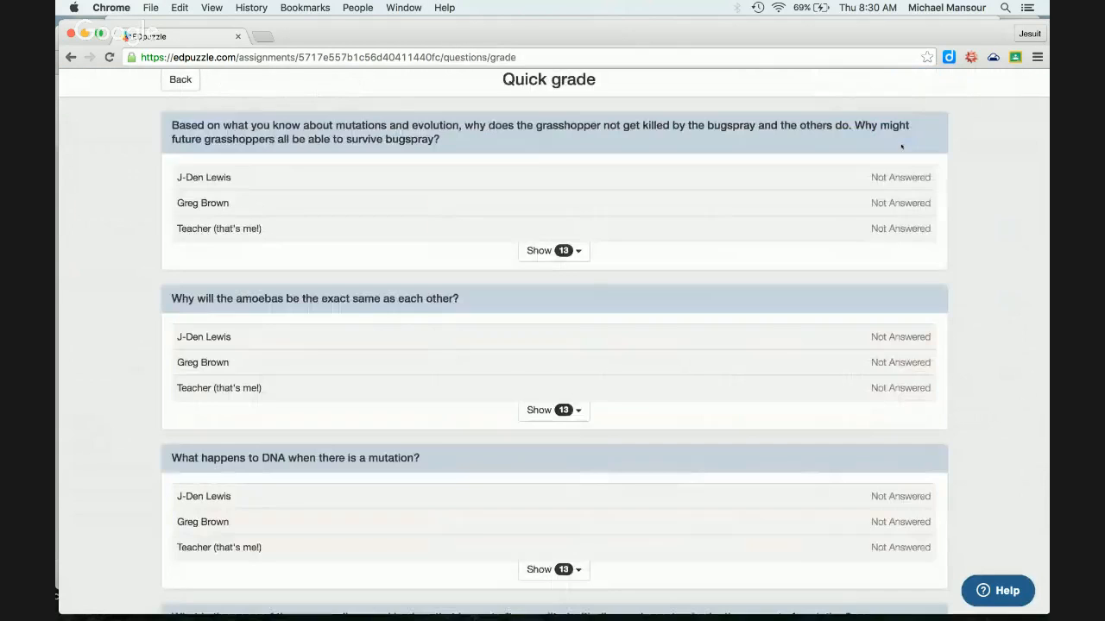
{"action": "left_click", "coordinate": [559, 251]}
{"action": "scroll", "coordinate": [562, 252], "scroll_direction": "down", "scroll_amount": 8}
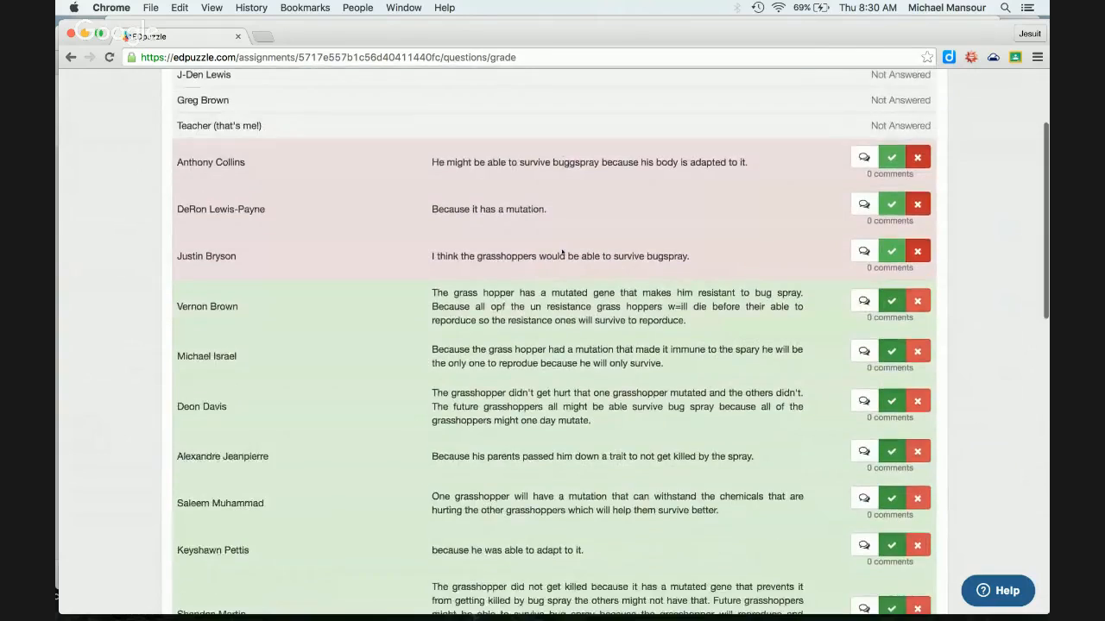
{"action": "scroll", "coordinate": [562, 251], "scroll_direction": "down", "scroll_amount": 1}
{"action": "scroll", "coordinate": [562, 251], "scroll_direction": "up", "scroll_amount": 6}
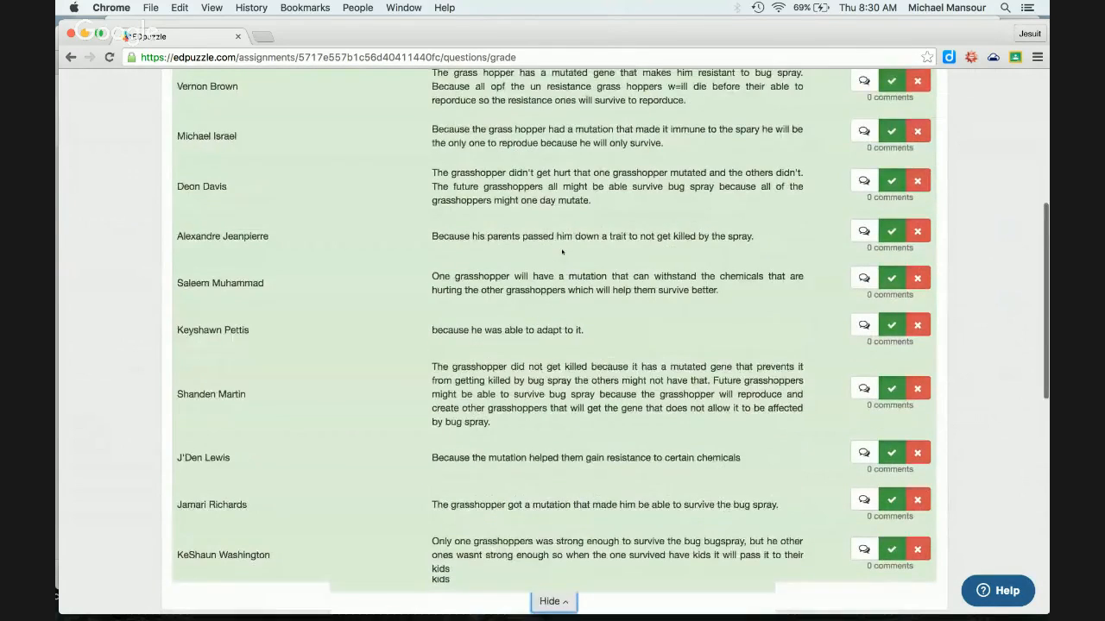
{"action": "scroll", "coordinate": [562, 251], "scroll_direction": "up", "scroll_amount": 2}
{"action": "scroll", "coordinate": [562, 251], "scroll_direction": "down", "scroll_amount": 4}
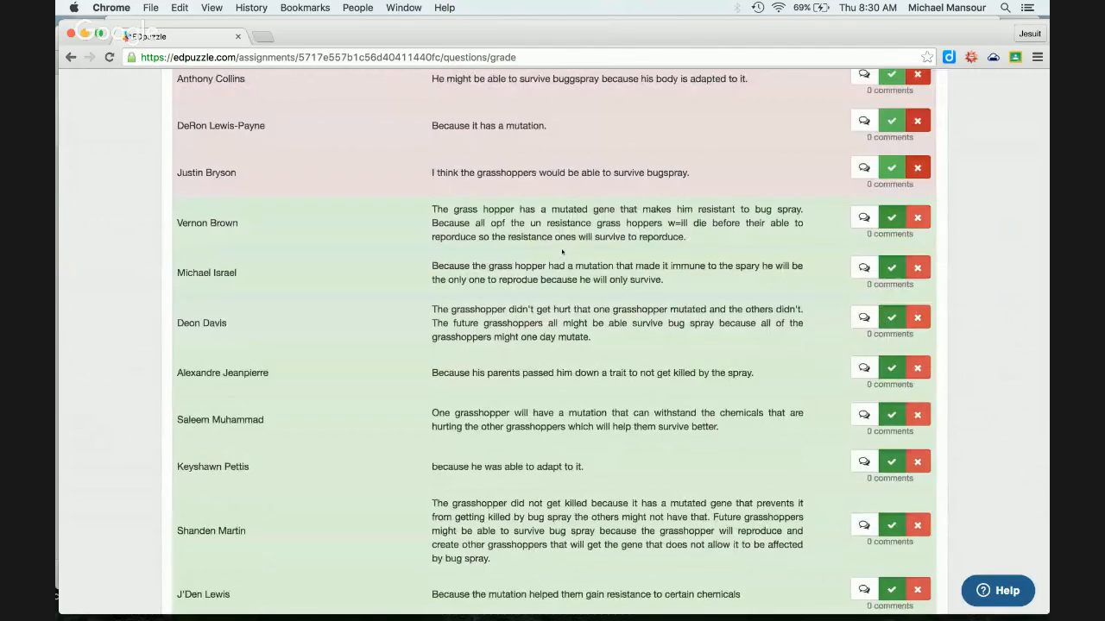
{"action": "scroll", "coordinate": [562, 251], "scroll_direction": "up", "scroll_amount": 5}
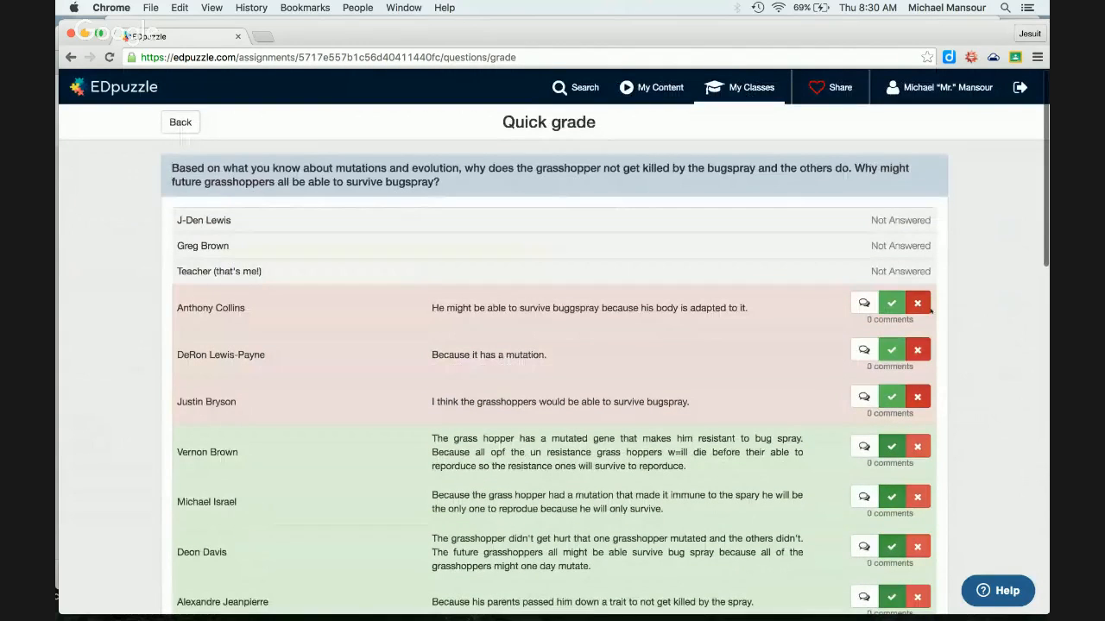
{"action": "scroll", "coordinate": [956, 318], "scroll_direction": "down", "scroll_amount": 3}
{"action": "scroll", "coordinate": [955, 319], "scroll_direction": "down", "scroll_amount": 8}
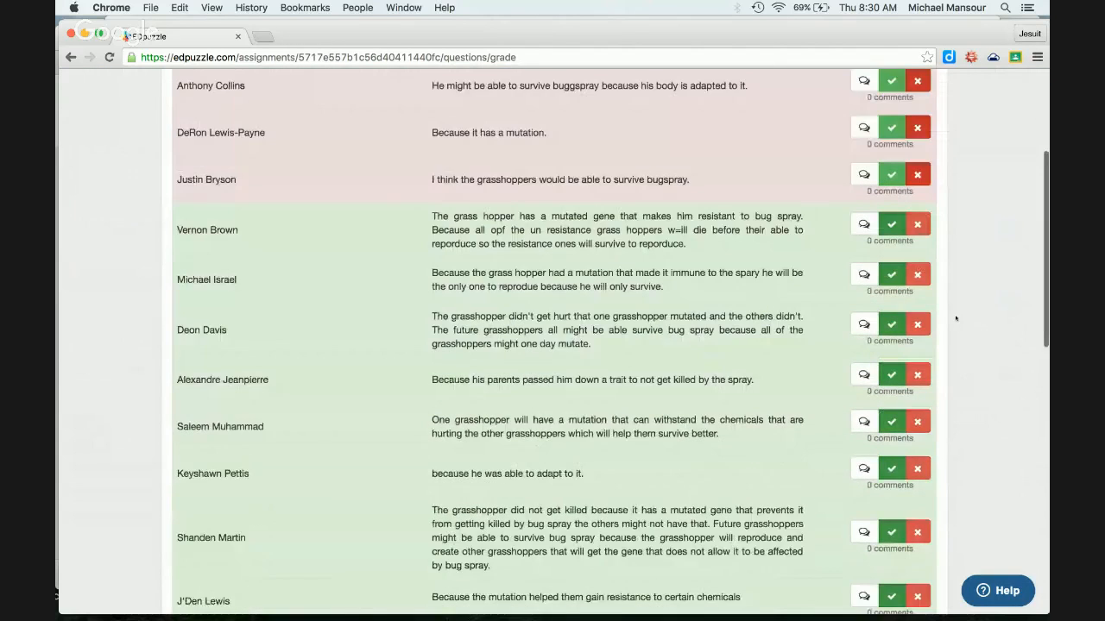
{"action": "scroll", "coordinate": [955, 319], "scroll_direction": "down", "scroll_amount": 1}
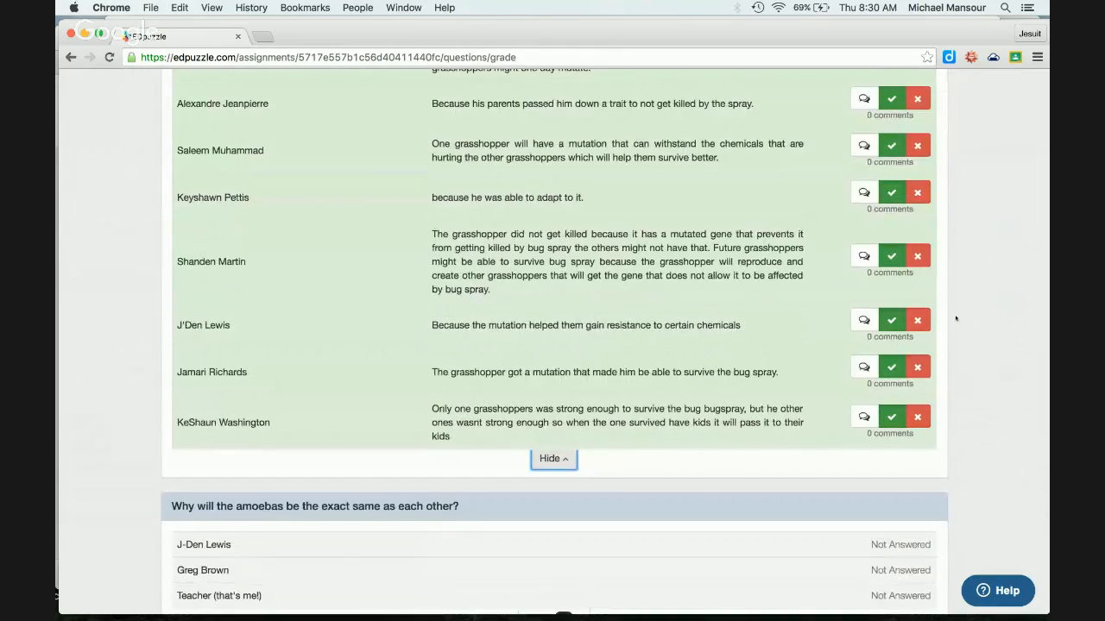
{"action": "scroll", "coordinate": [955, 318], "scroll_direction": "down", "scroll_amount": 4}
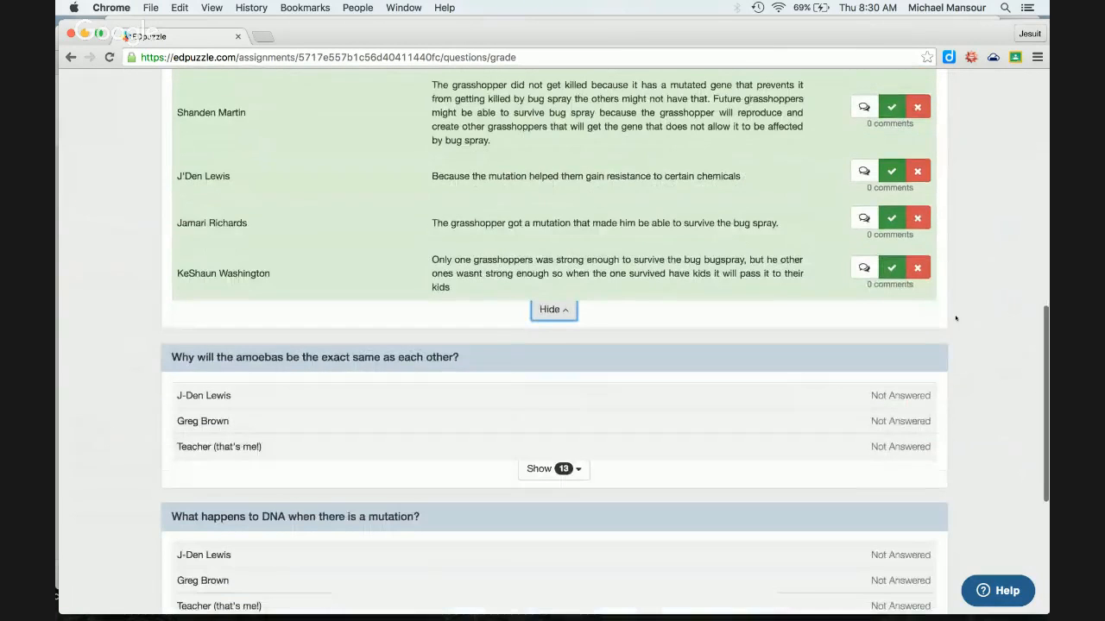
{"action": "scroll", "coordinate": [955, 319], "scroll_direction": "up", "scroll_amount": 15}
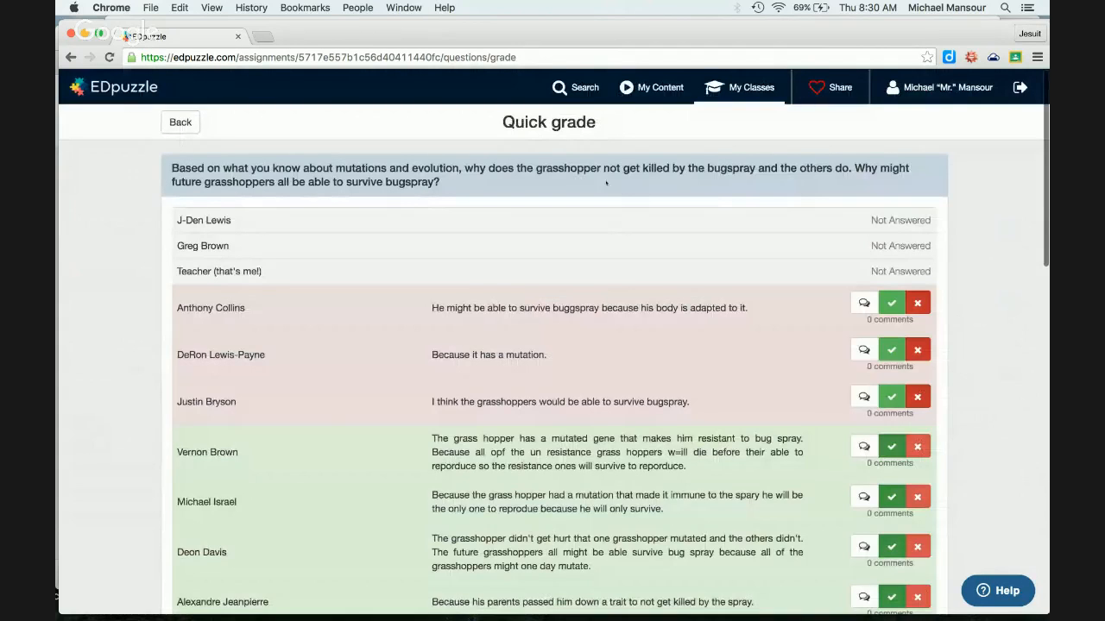
- Expand the student answers to the question about why the amoebas will be the same and look through them
{"action": "scroll", "coordinate": [972, 222], "scroll_direction": "down", "scroll_amount": 15}
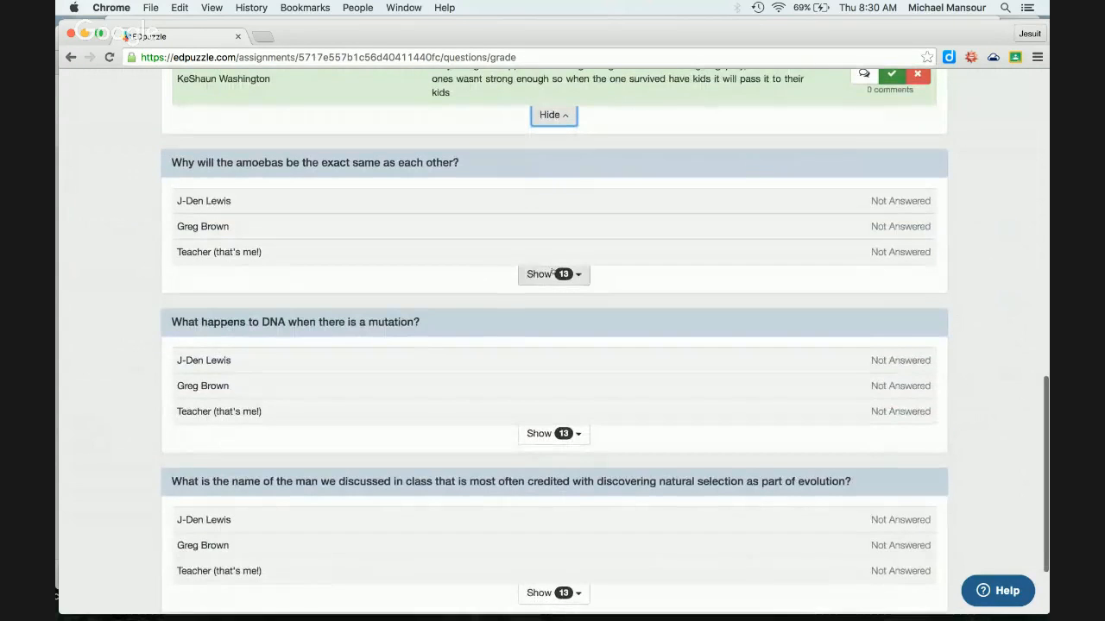
{"action": "left_click", "coordinate": [553, 273]}
{"action": "scroll", "coordinate": [988, 278], "scroll_direction": "down", "scroll_amount": 15}
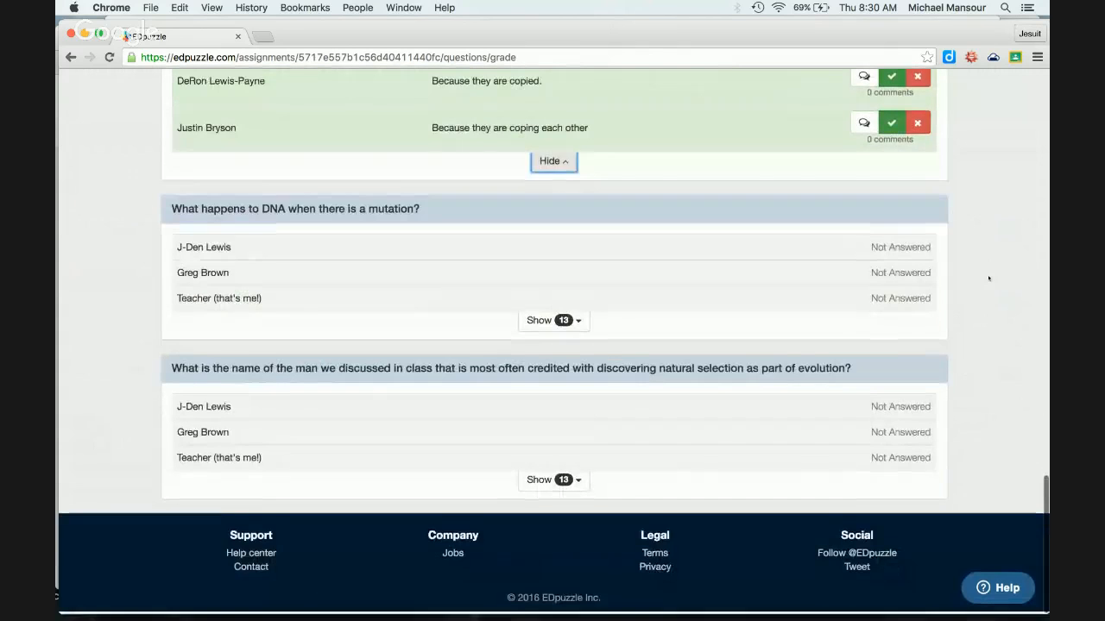
{"action": "scroll", "coordinate": [988, 278], "scroll_direction": "up", "scroll_amount": 20}
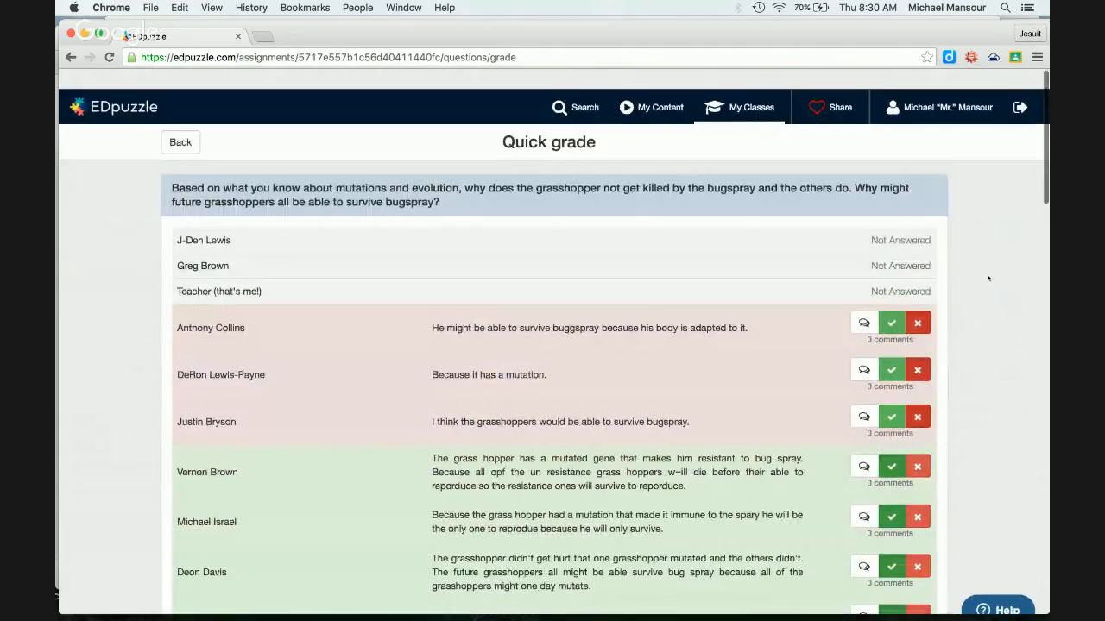
- Return to the student list, open the progress of the first student with a grade of 89 and examine their quiz responses
{"action": "left_click", "coordinate": [169, 124]}
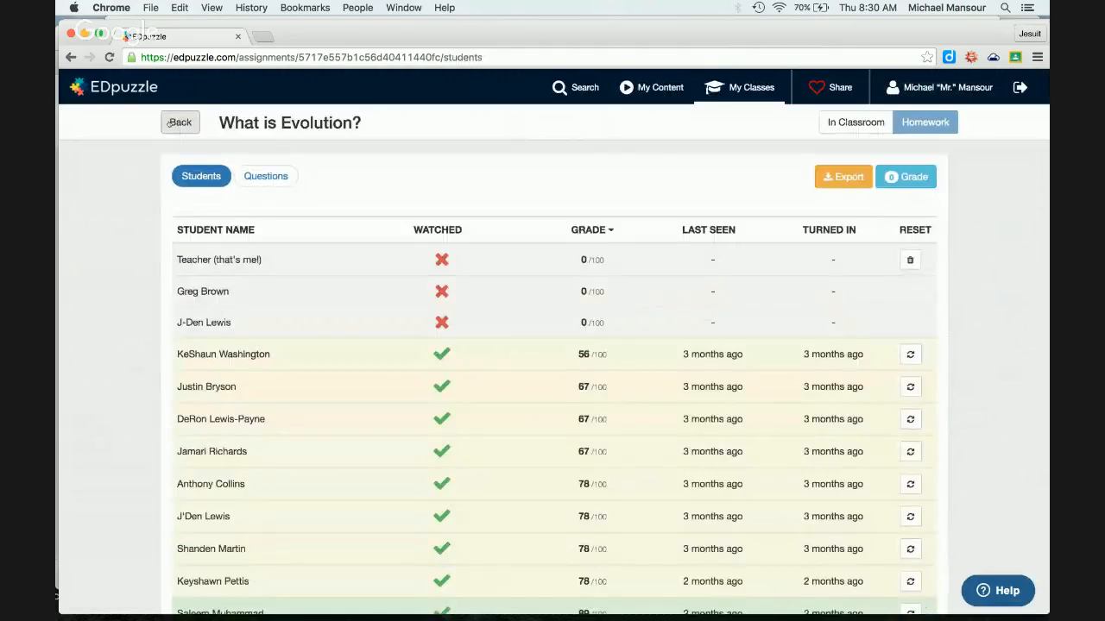
{"action": "scroll", "coordinate": [630, 229], "scroll_direction": "down", "scroll_amount": 3}
{"action": "scroll", "coordinate": [630, 229], "scroll_direction": "down", "scroll_amount": 2}
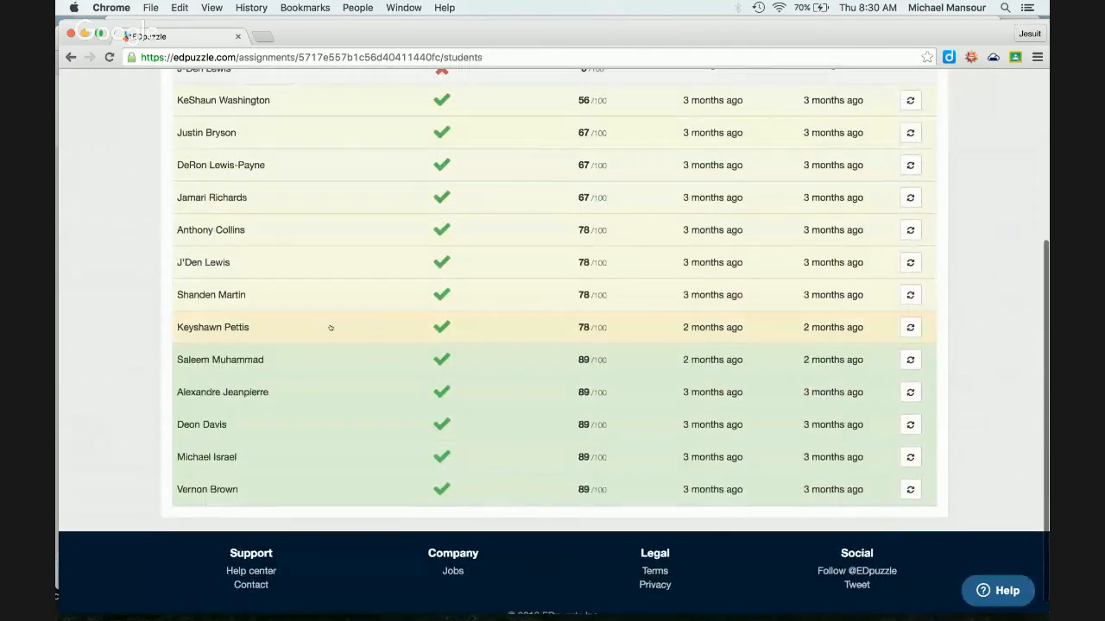
{"action": "left_click", "coordinate": [252, 366]}
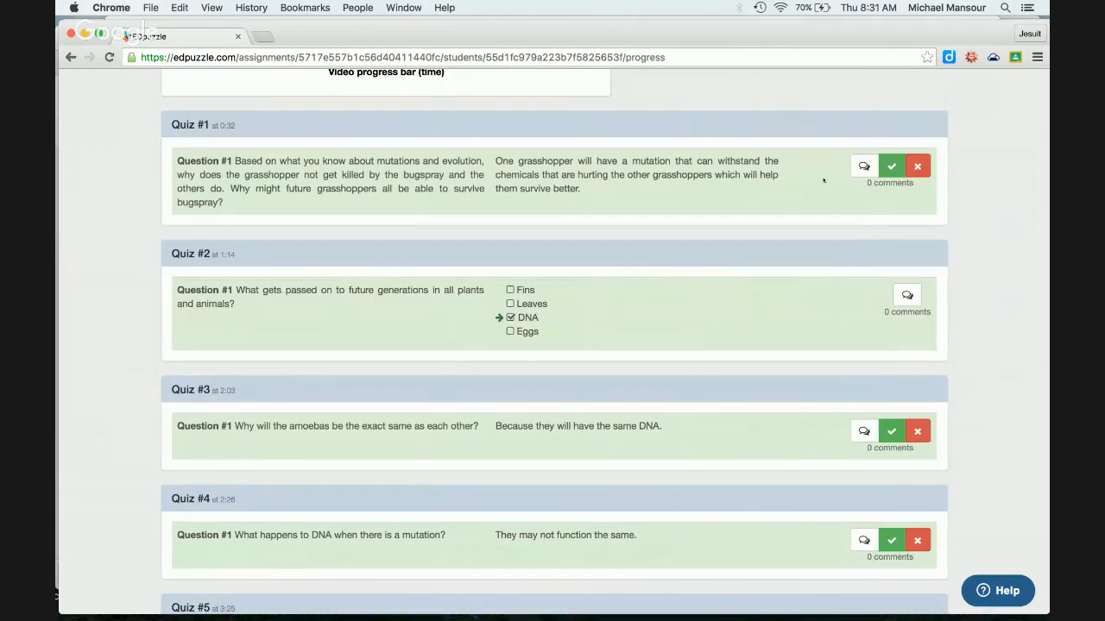
{"action": "scroll", "coordinate": [1030, 310], "scroll_direction": "down", "scroll_amount": 5}
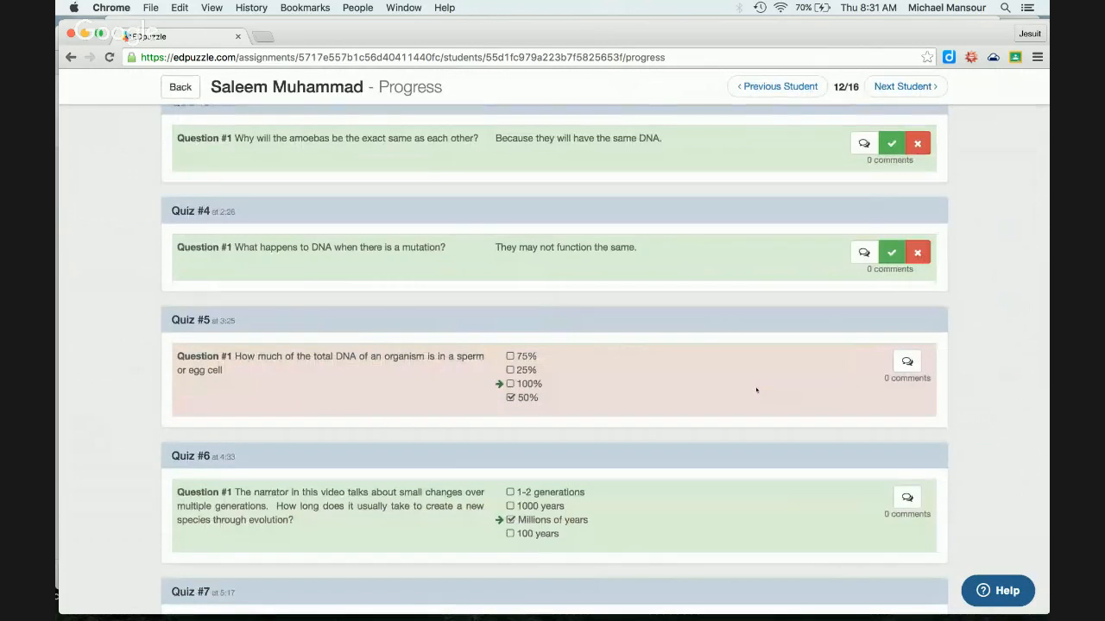
{"action": "scroll", "coordinate": [954, 325], "scroll_direction": "down", "scroll_amount": 3}
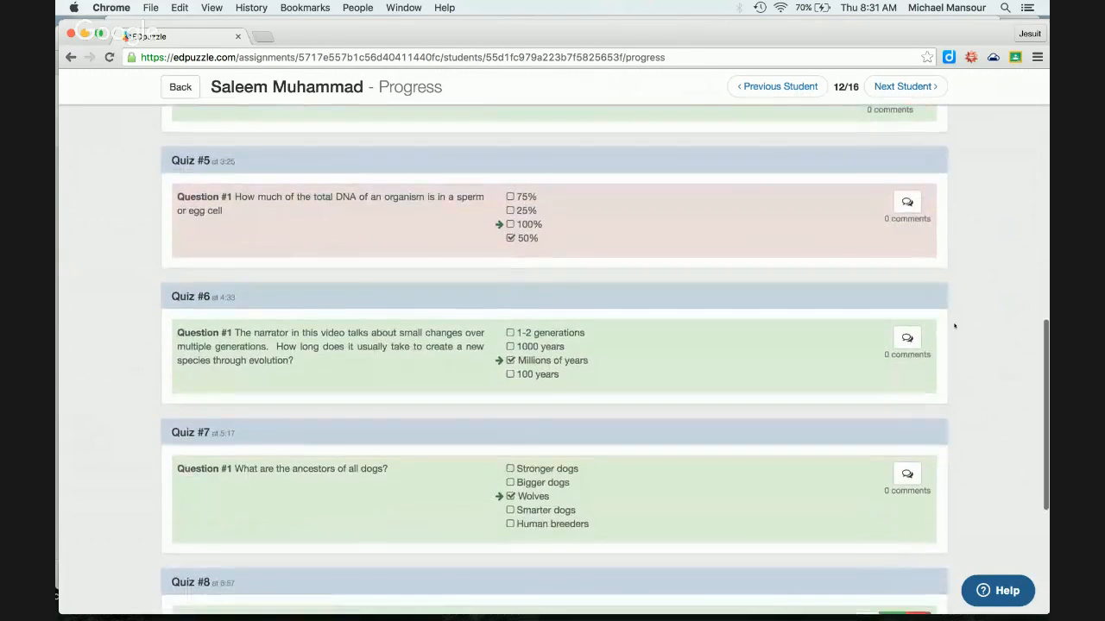
{"action": "scroll", "coordinate": [987, 348], "scroll_direction": "down", "scroll_amount": 5}
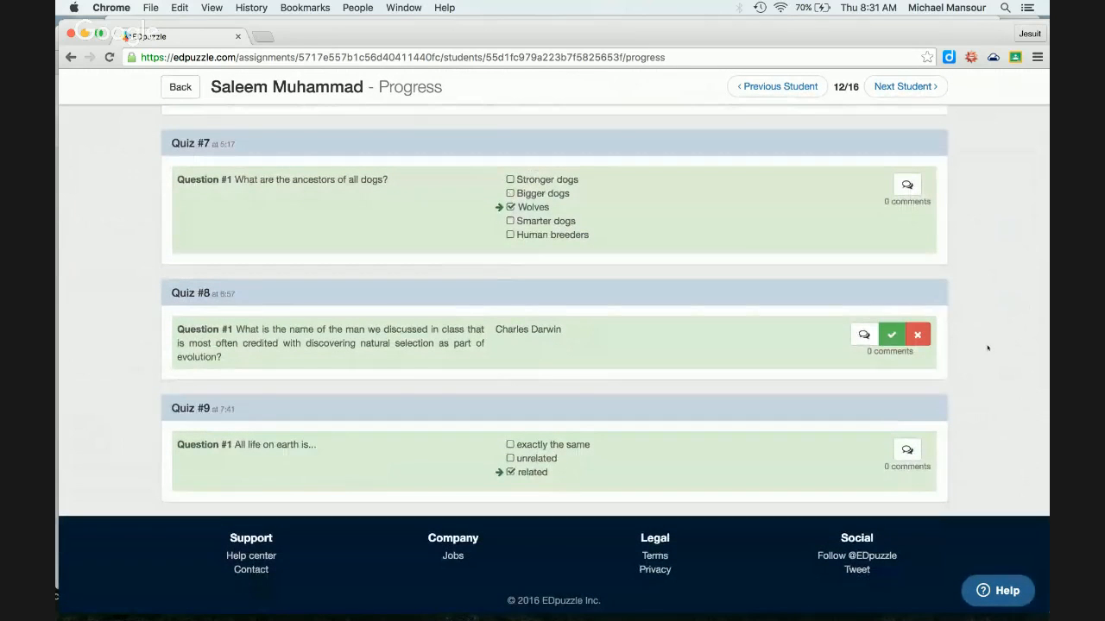
{"action": "scroll", "coordinate": [987, 348], "scroll_direction": "up", "scroll_amount": 15}
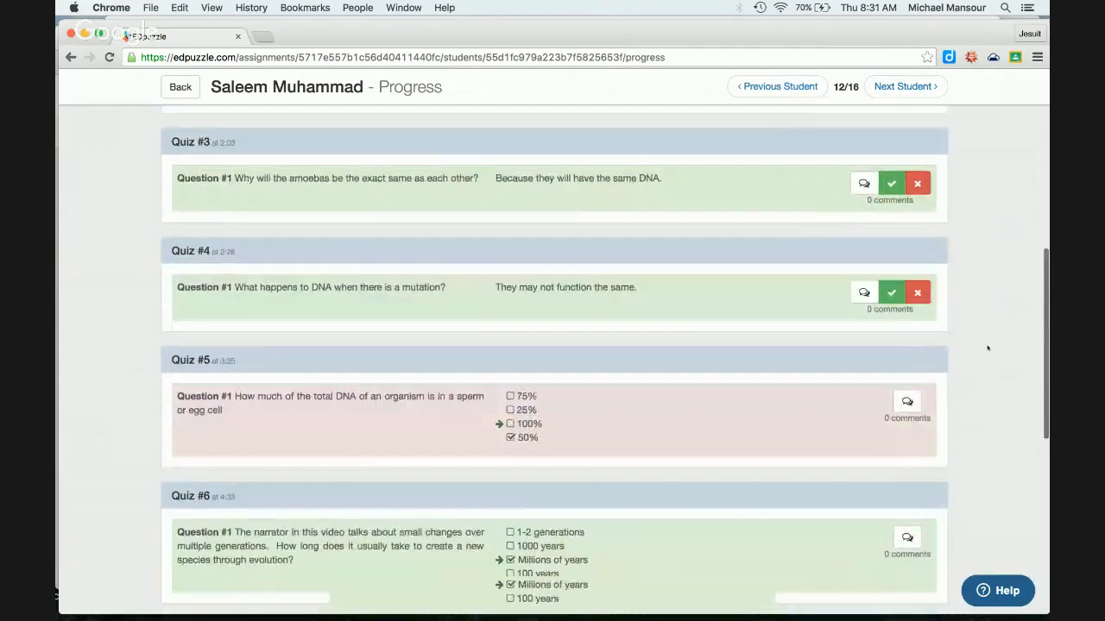
{"action": "scroll", "coordinate": [987, 347], "scroll_direction": "up", "scroll_amount": 2}
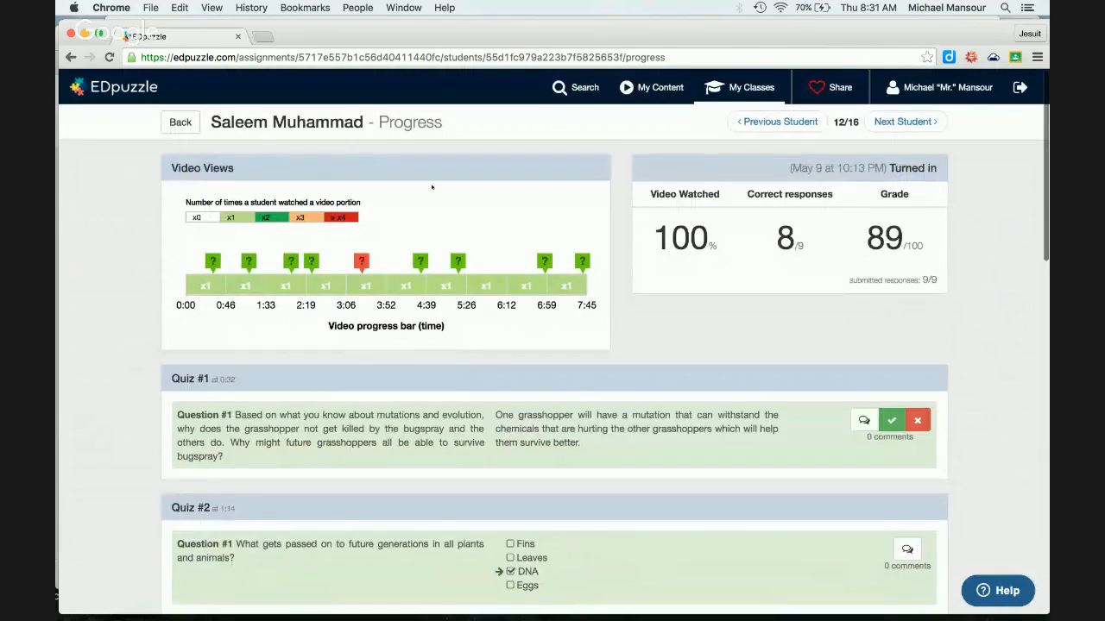
- Return to the Class of 2017 assignments and play "What is Evolution?" as a student, with sound muted, until the first question
{"action": "left_click", "coordinate": [186, 123]}
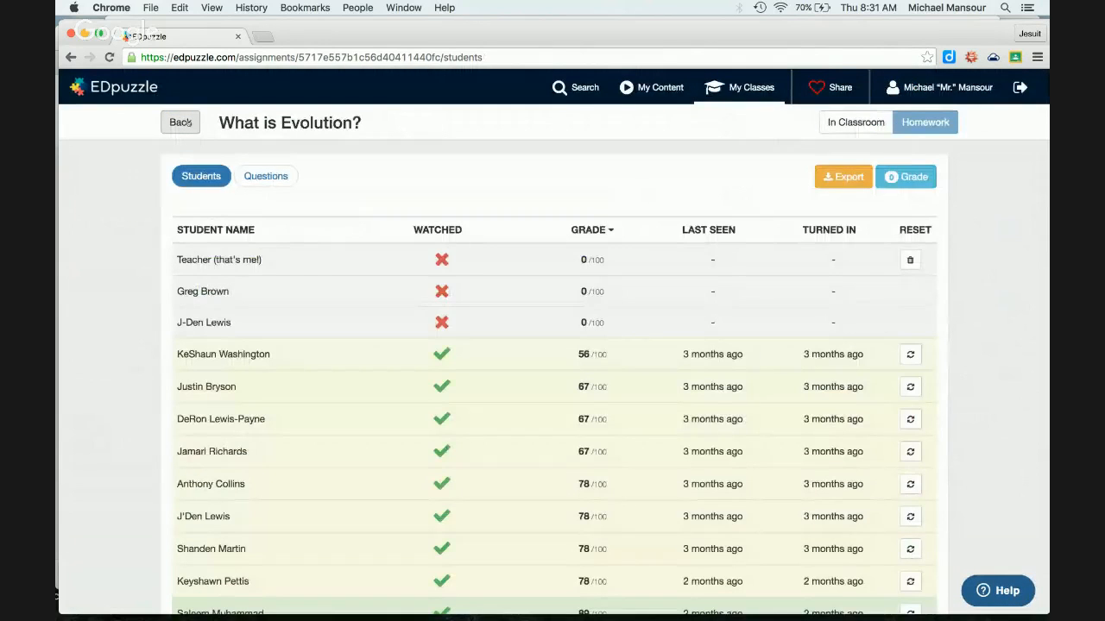
{"action": "left_click", "coordinate": [187, 122]}
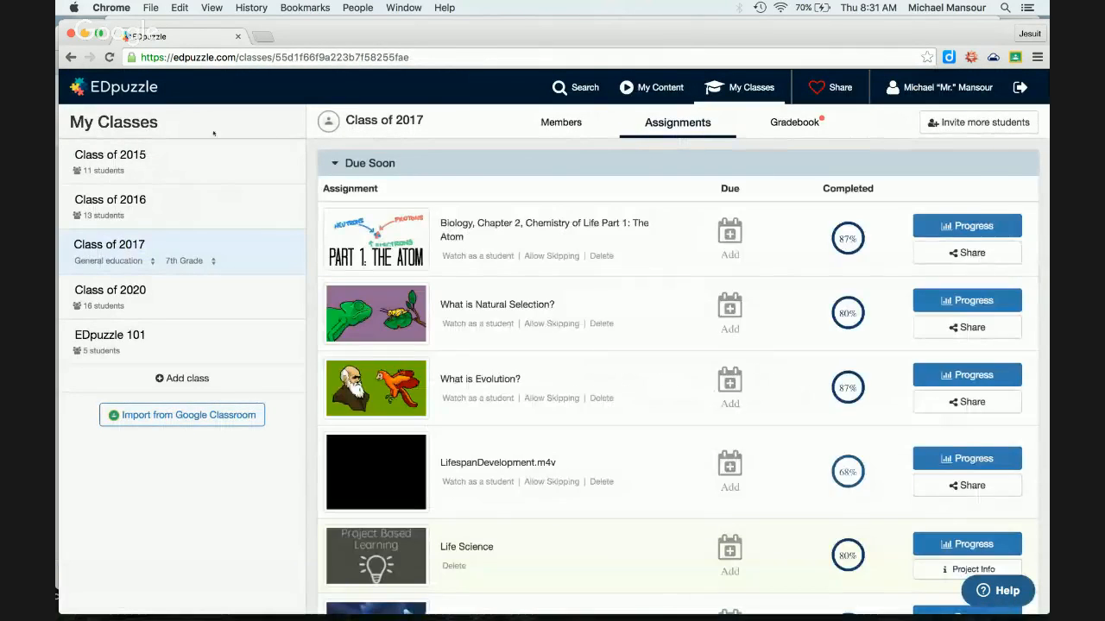
{"action": "left_click", "coordinate": [479, 398]}
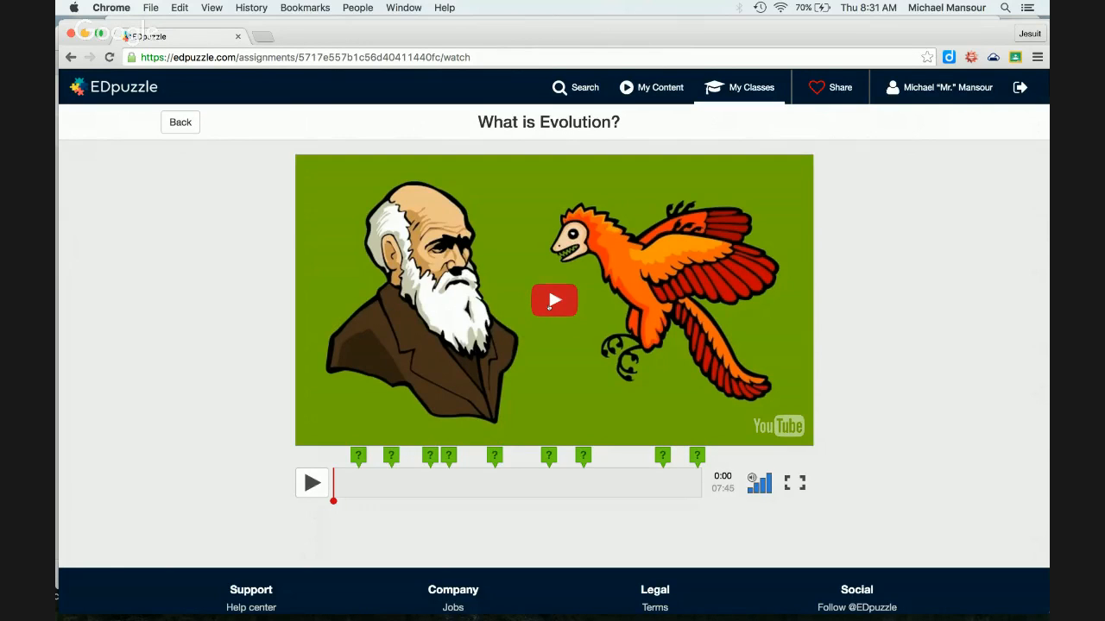
{"action": "left_click", "coordinate": [550, 306]}
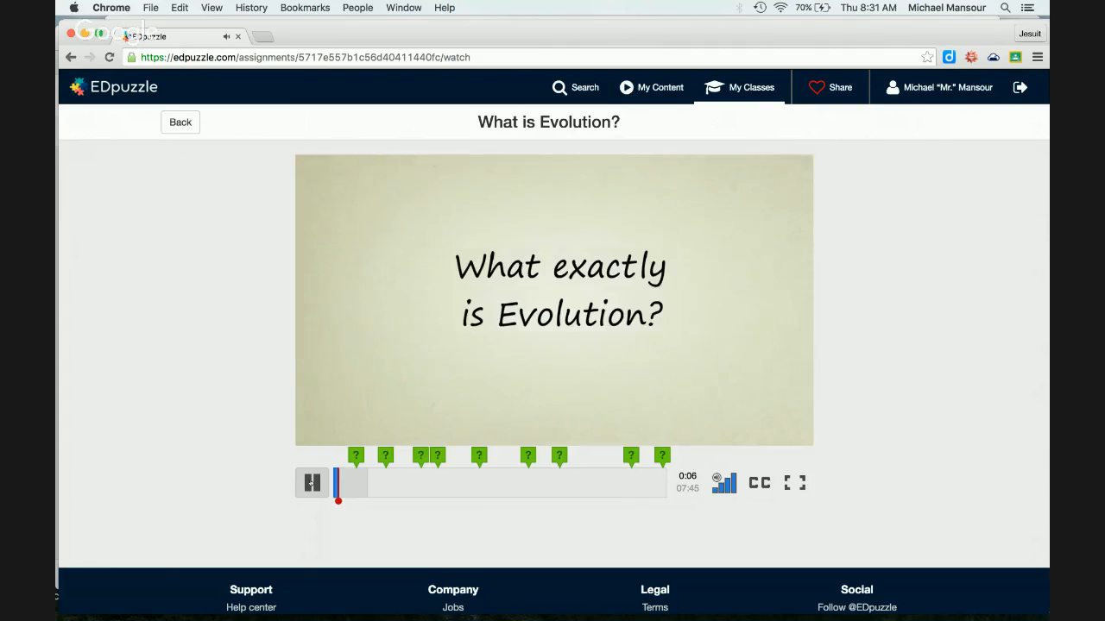
{"action": "key", "text": "XF86AudioMute"}
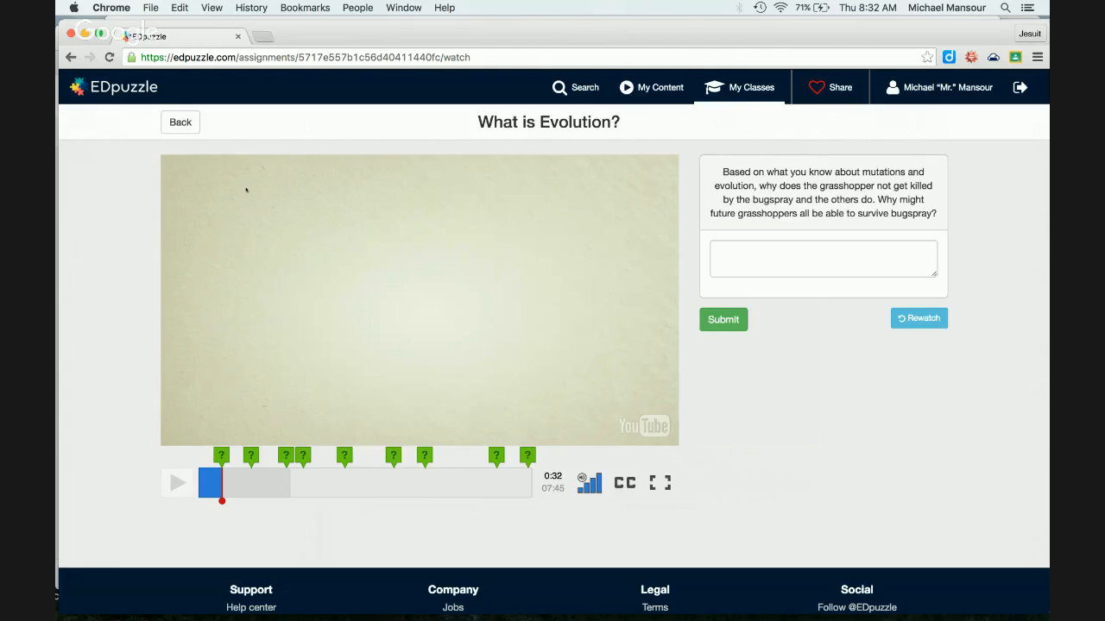
- Leave the video preview and open the LifespanDevelopment.m4v assignment in the student view
{"action": "left_click", "coordinate": [177, 121]}
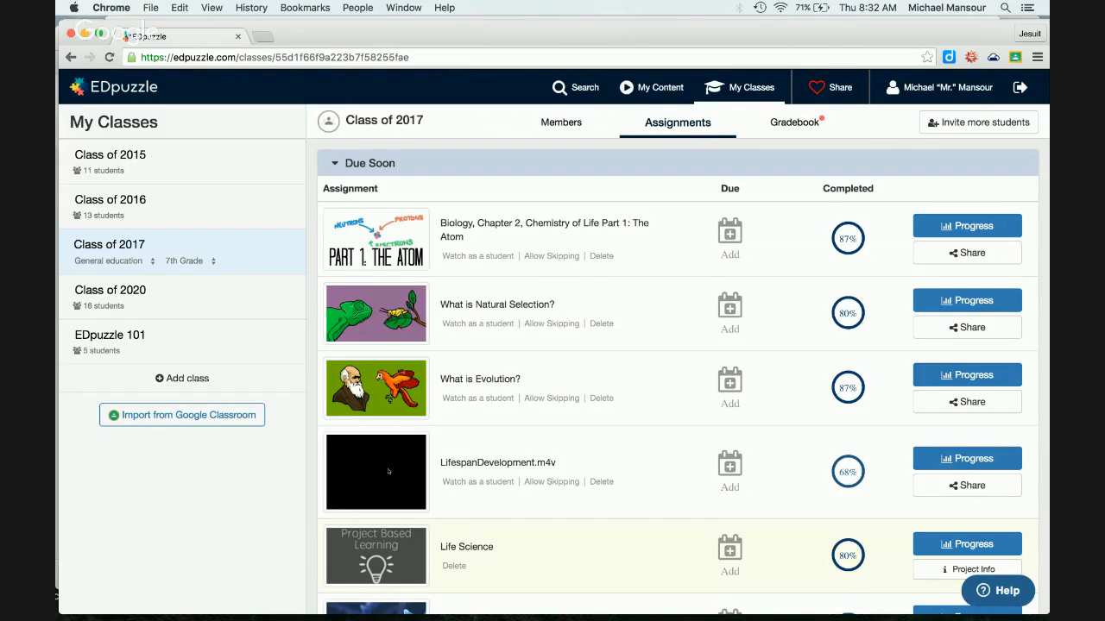
{"action": "left_click", "coordinate": [455, 480]}
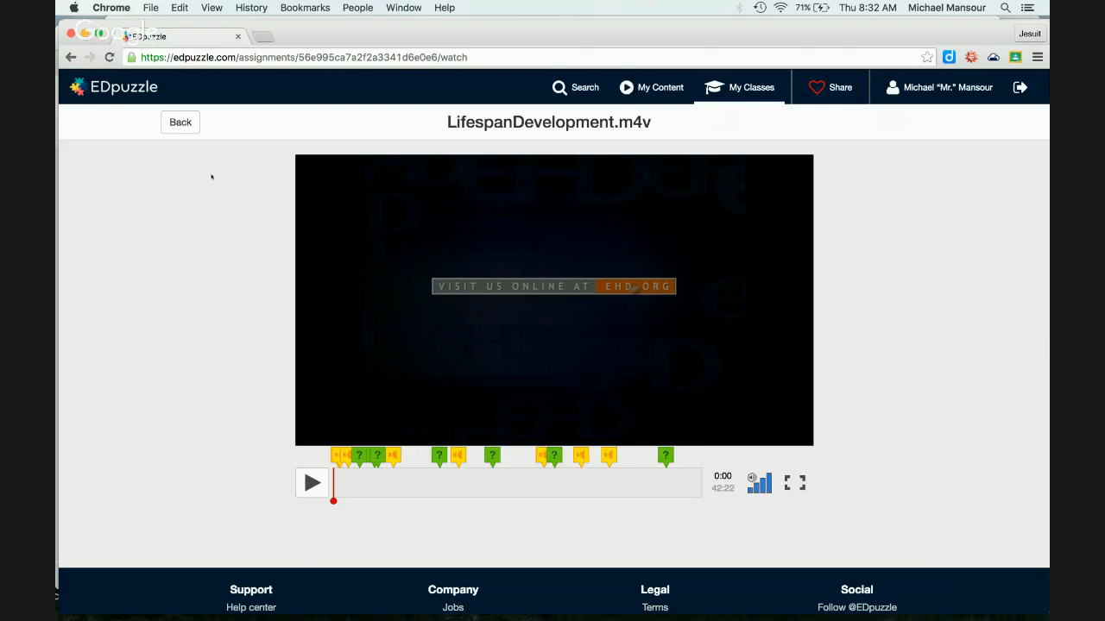
- Leave the LifespanDevelopment.m4v view, open the video search page and browse down to the latest created videos
{"action": "left_click", "coordinate": [181, 122]}
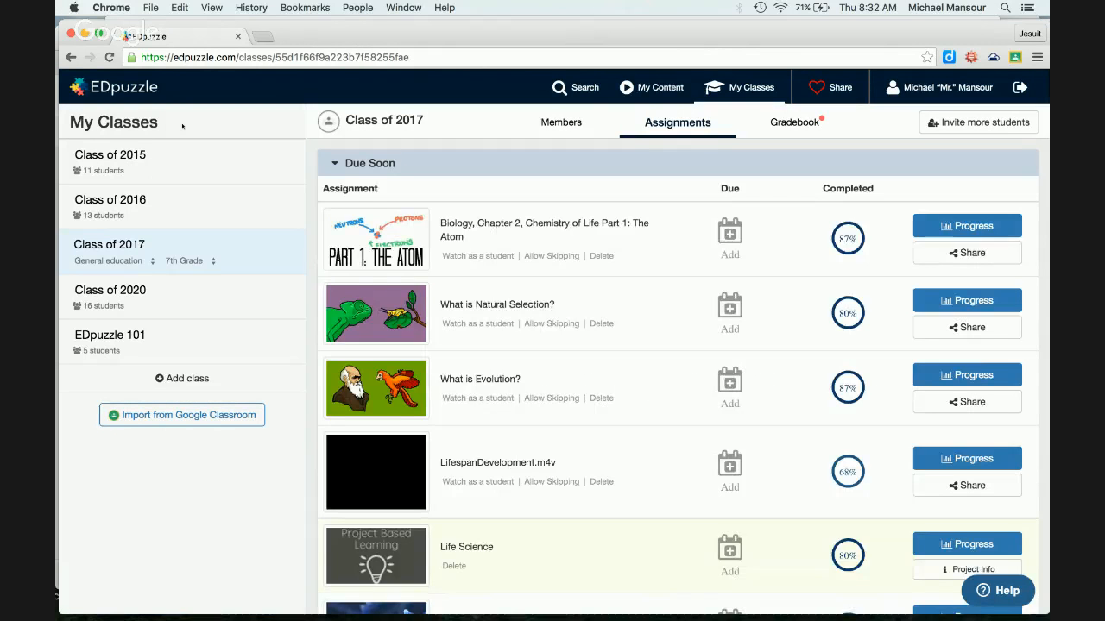
{"action": "left_click", "coordinate": [583, 90]}
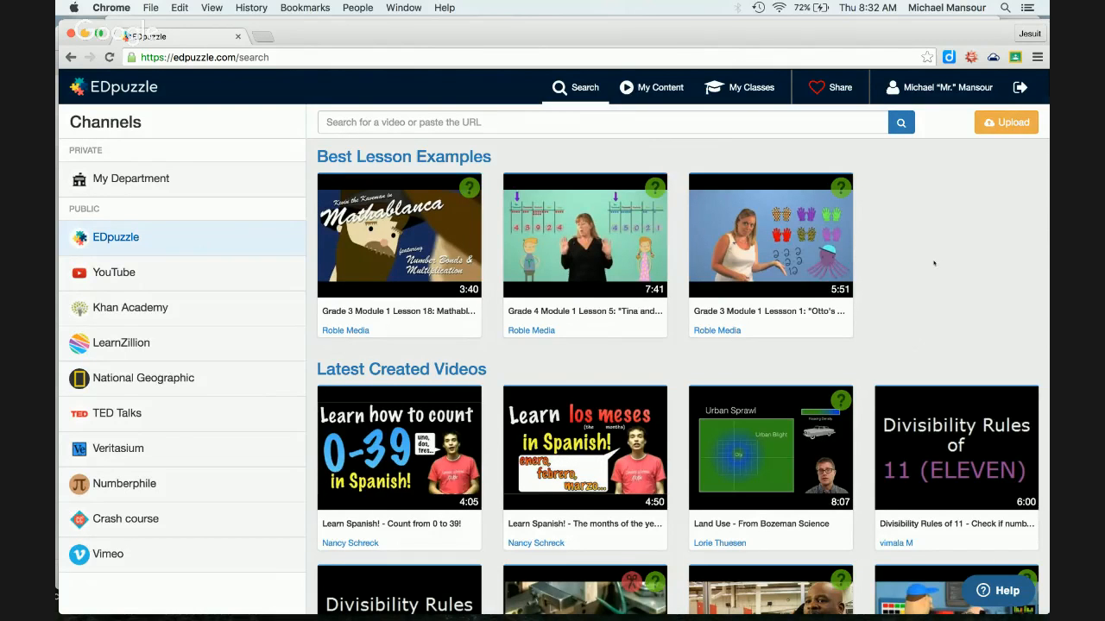
{"action": "scroll", "coordinate": [933, 263], "scroll_direction": "down", "scroll_amount": 2}
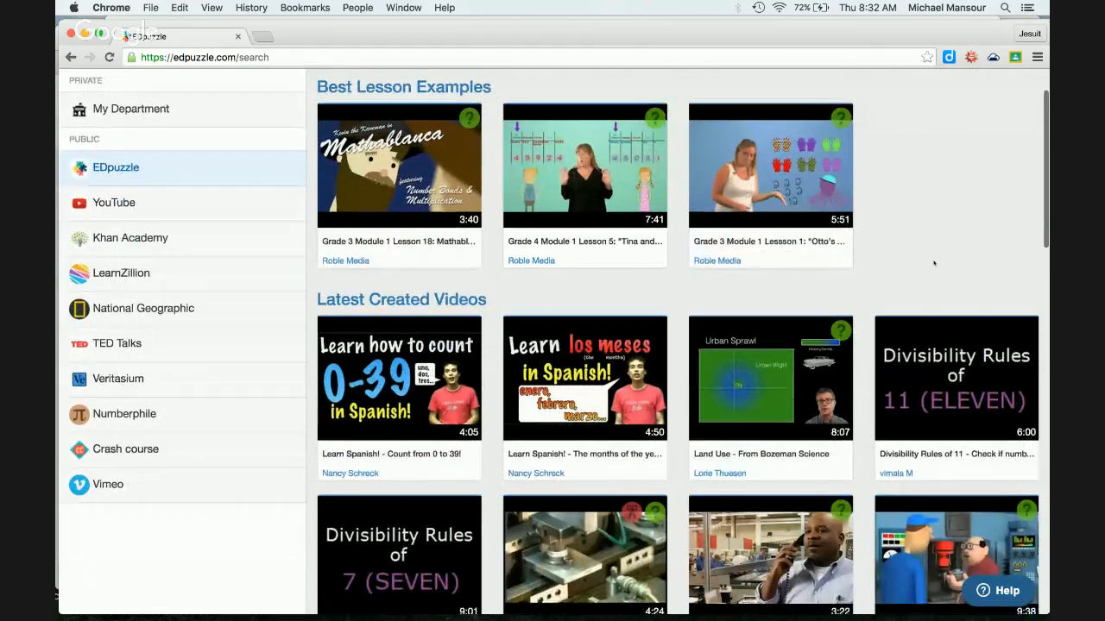
{"action": "scroll", "coordinate": [933, 263], "scroll_direction": "down", "scroll_amount": 4}
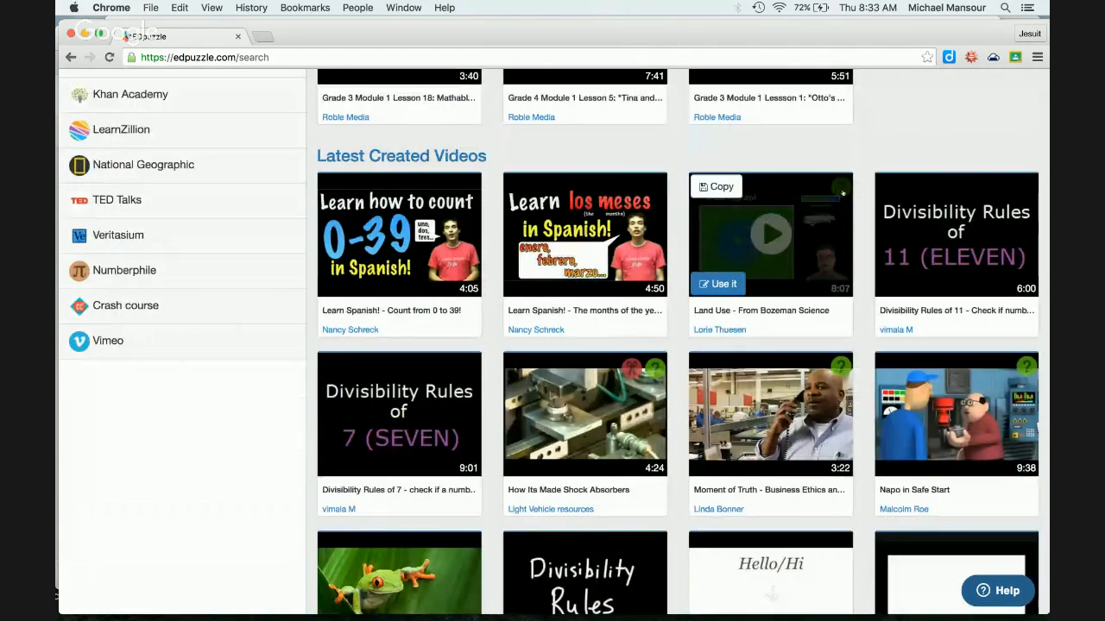
- Preview "Land Use - From Bozeman Science", look at several of its embedded questions along the timeline and close the preview
{"action": "left_click", "coordinate": [802, 236]}
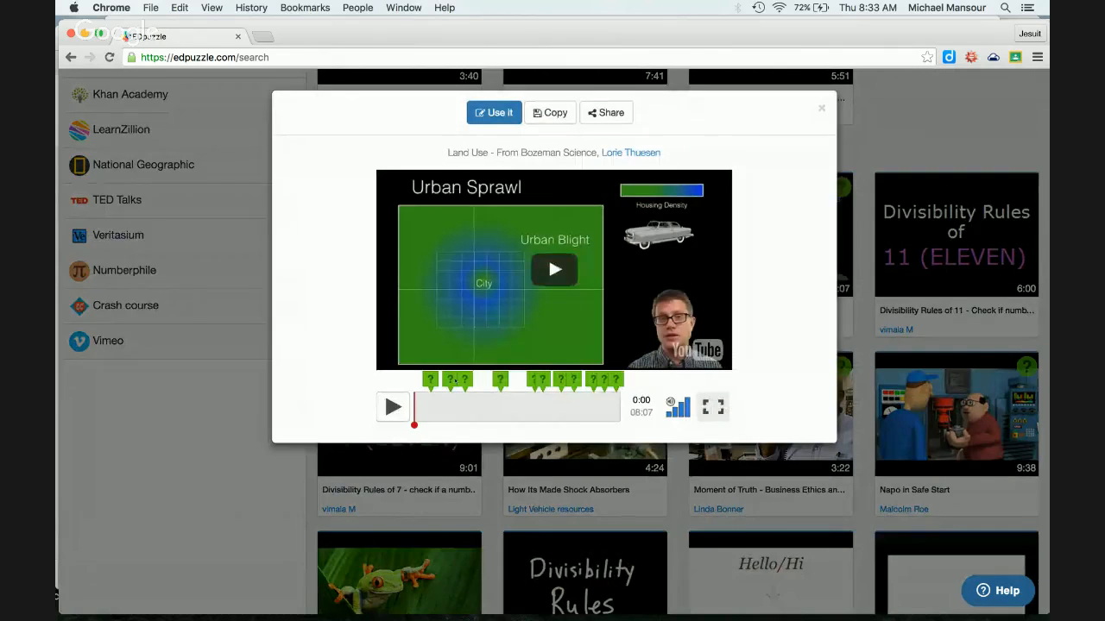
{"action": "left_click", "coordinate": [431, 381]}
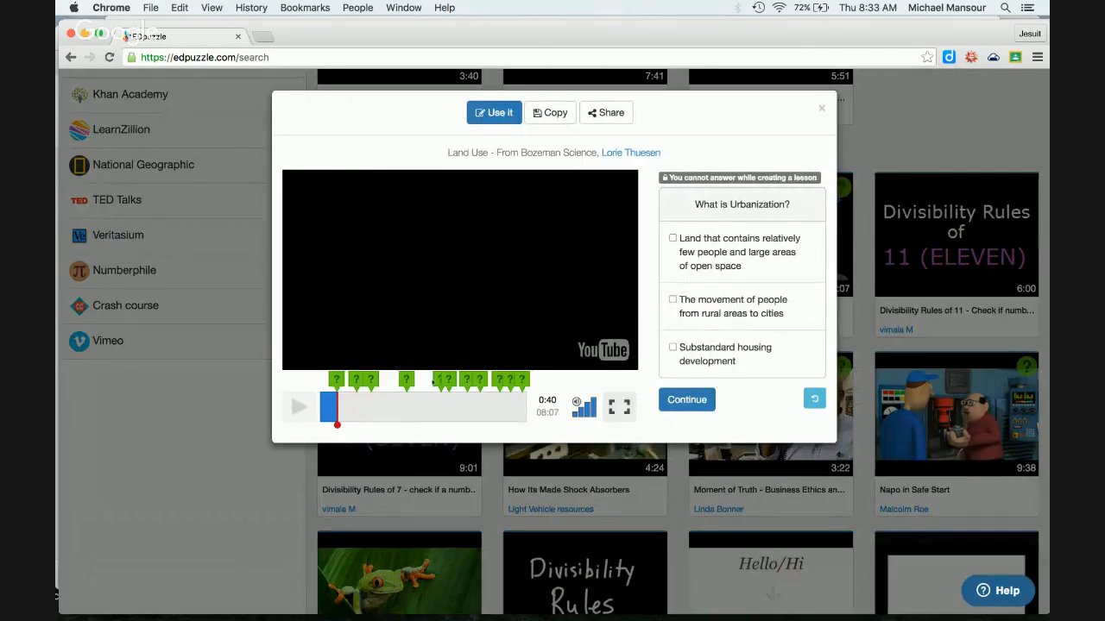
{"action": "left_click", "coordinate": [392, 380]}
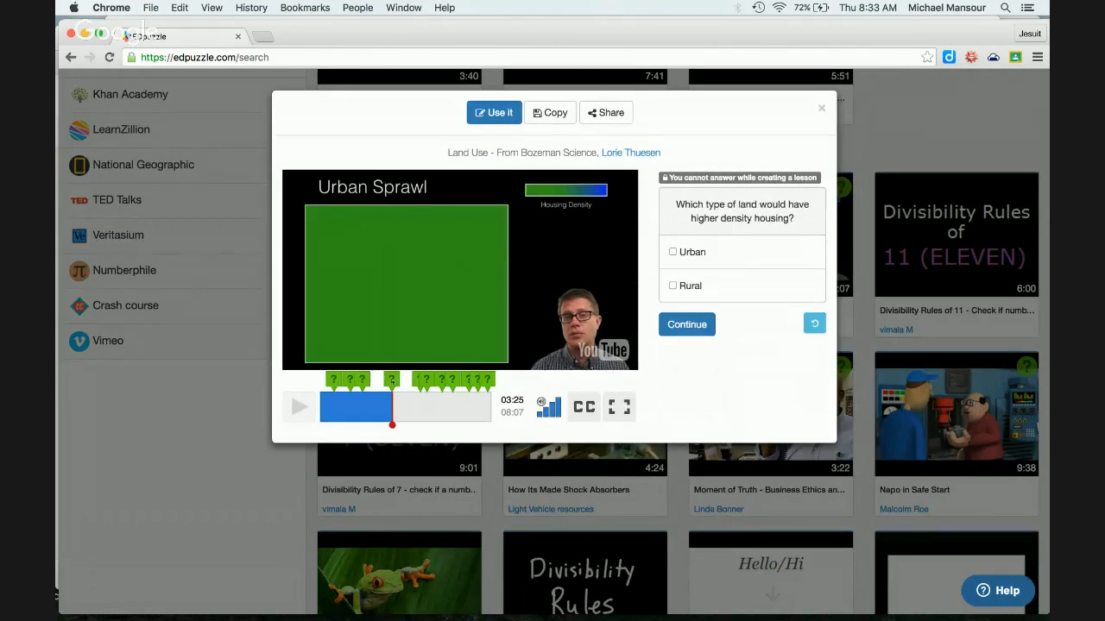
{"action": "left_click", "coordinate": [425, 379]}
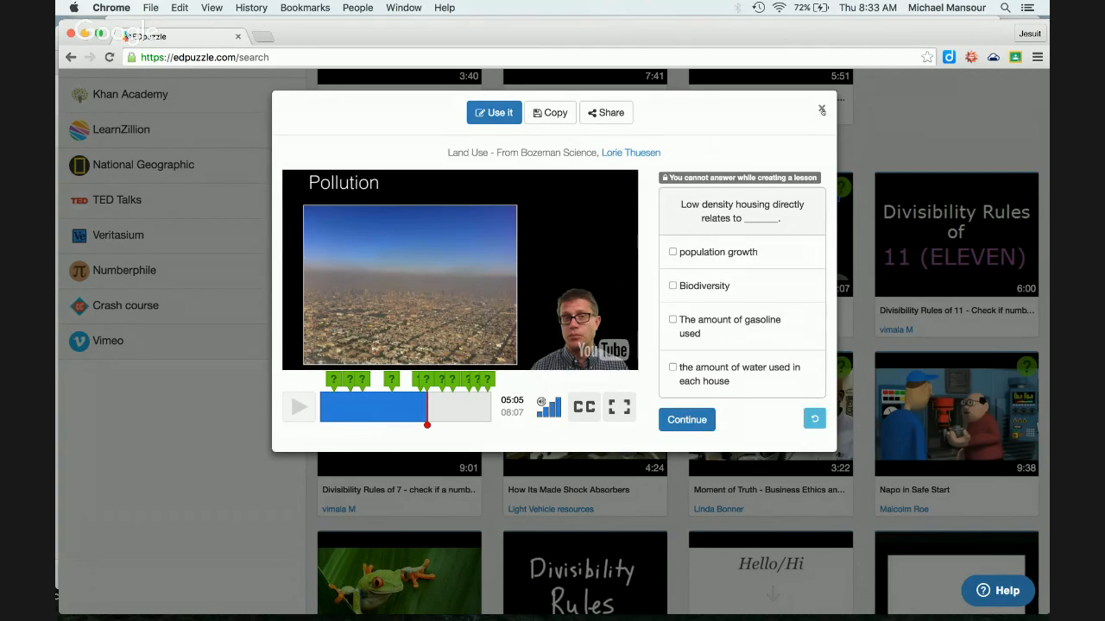
{"action": "left_click", "coordinate": [822, 109]}
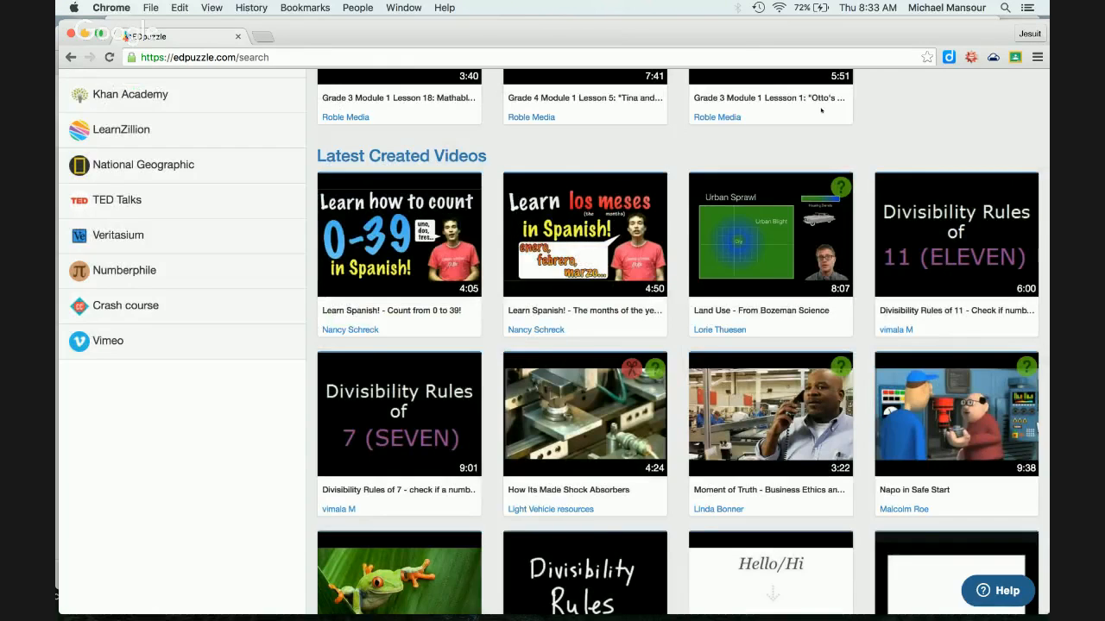
- Browse the remaining latest created videos, examine the crop and question badges on "Mutually Exclusive Events" and return to the channel list
{"action": "scroll", "coordinate": [636, 515], "scroll_direction": "down", "scroll_amount": 3}
{"action": "scroll", "coordinate": [645, 300], "scroll_direction": "down", "scroll_amount": 10}
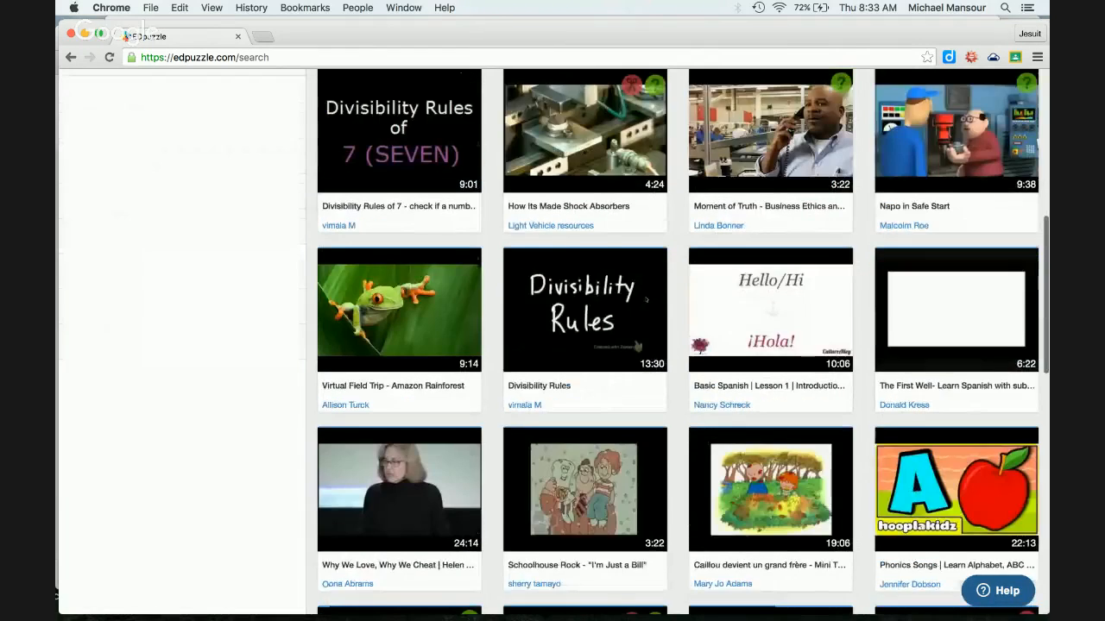
{"action": "scroll", "coordinate": [645, 300], "scroll_direction": "down", "scroll_amount": 1}
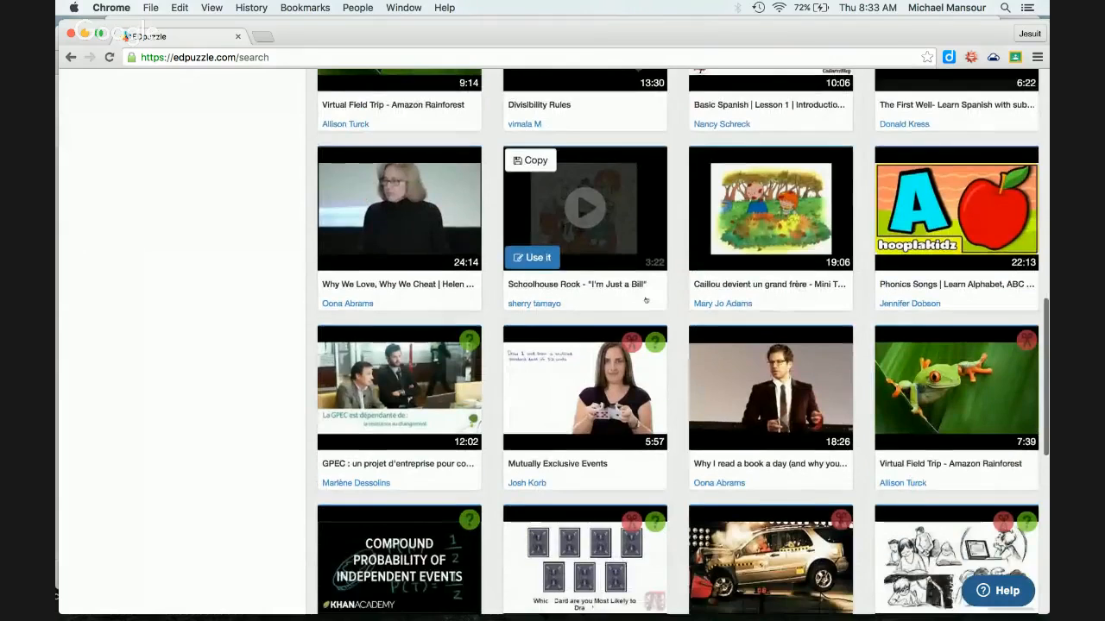
{"action": "mouse_move", "coordinate": [631, 352]}
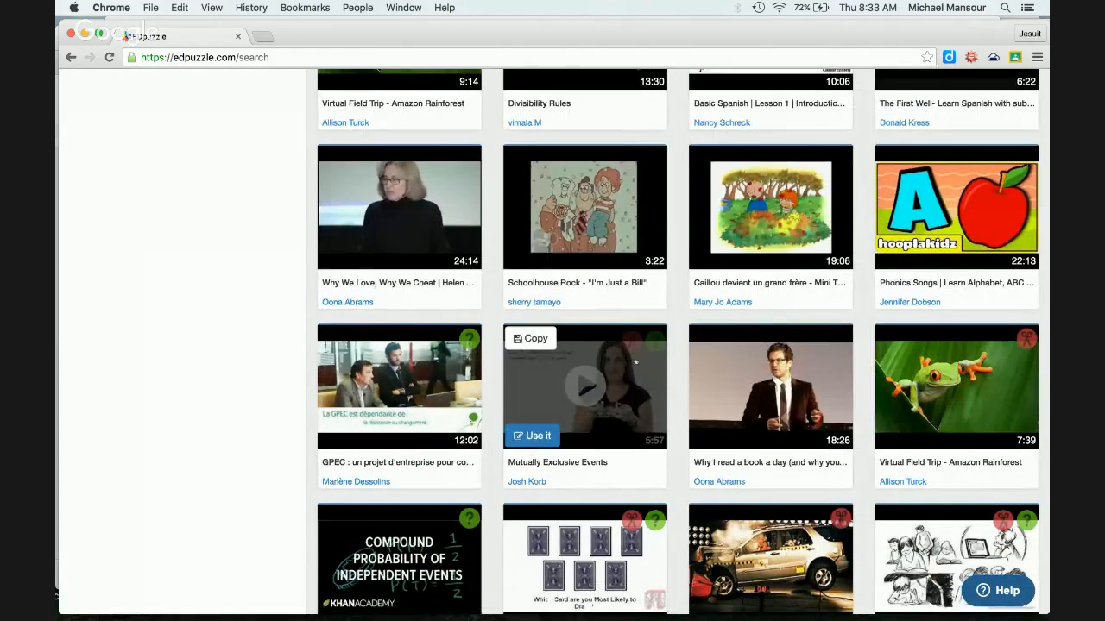
{"action": "scroll", "coordinate": [247, 375], "scroll_direction": "up", "scroll_amount": 10}
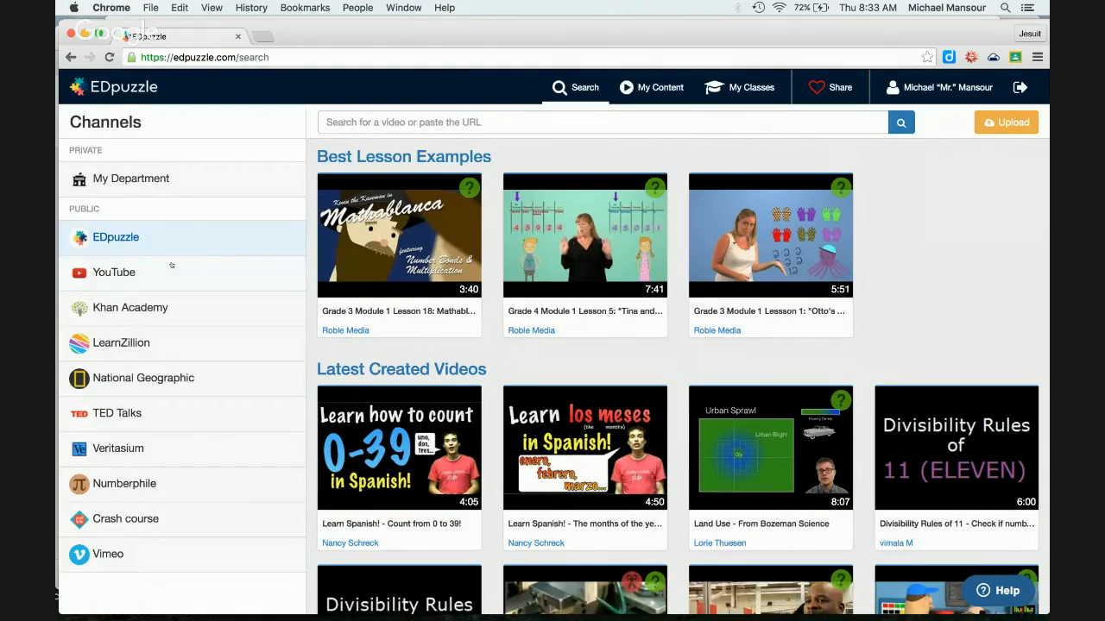
- Search the YouTube channel for "sanding wood floors"
{"action": "left_click", "coordinate": [168, 273]}
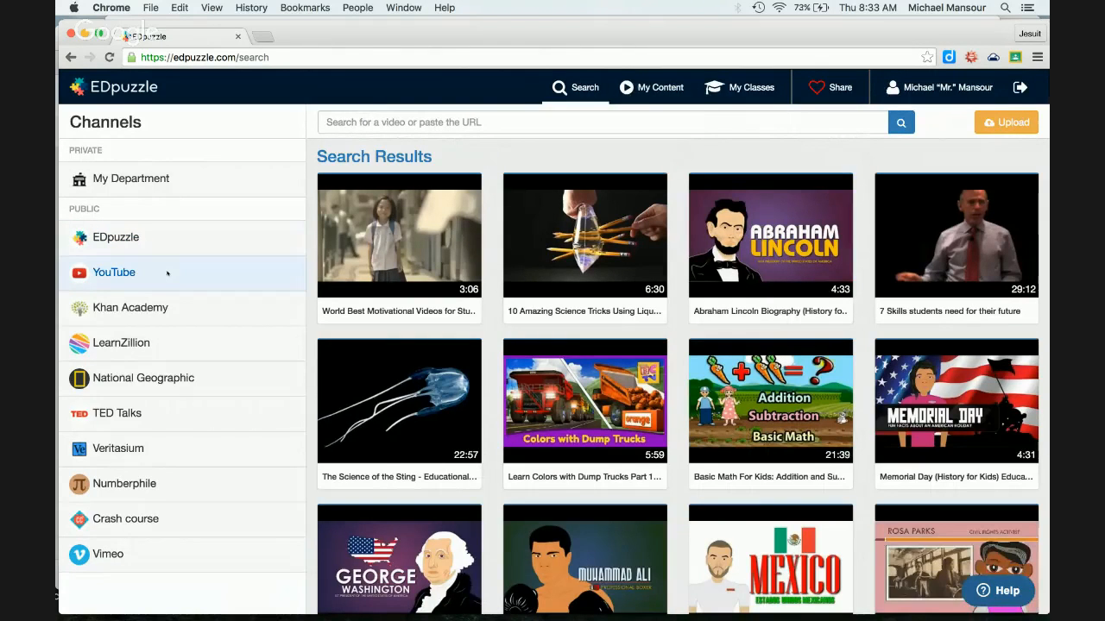
{"action": "left_click", "coordinate": [361, 123]}
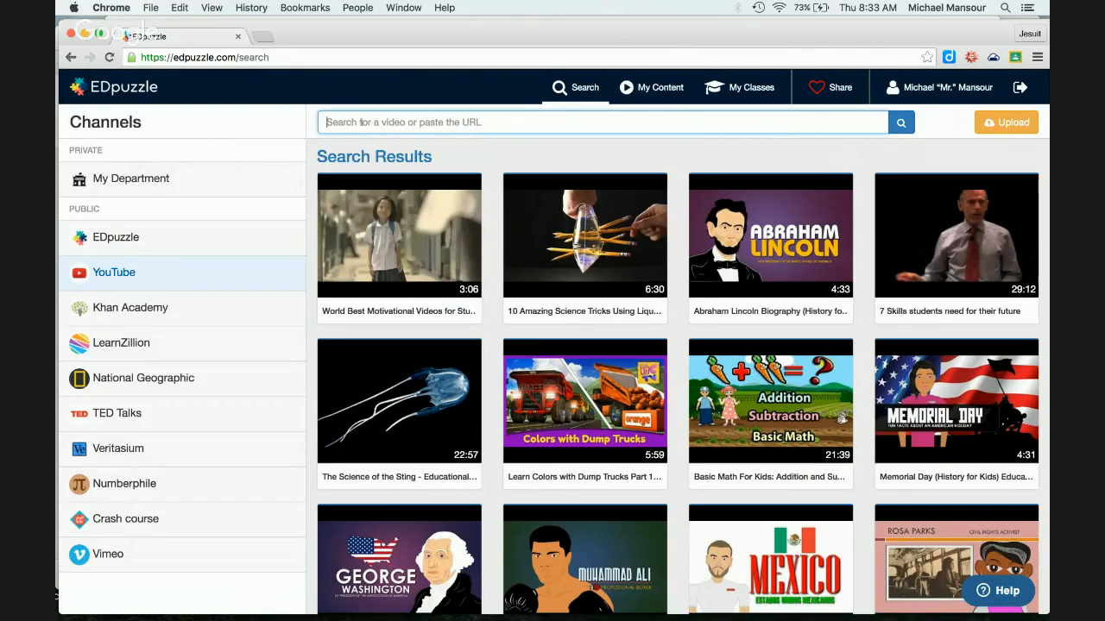
{"action": "type", "text": "sandi"}
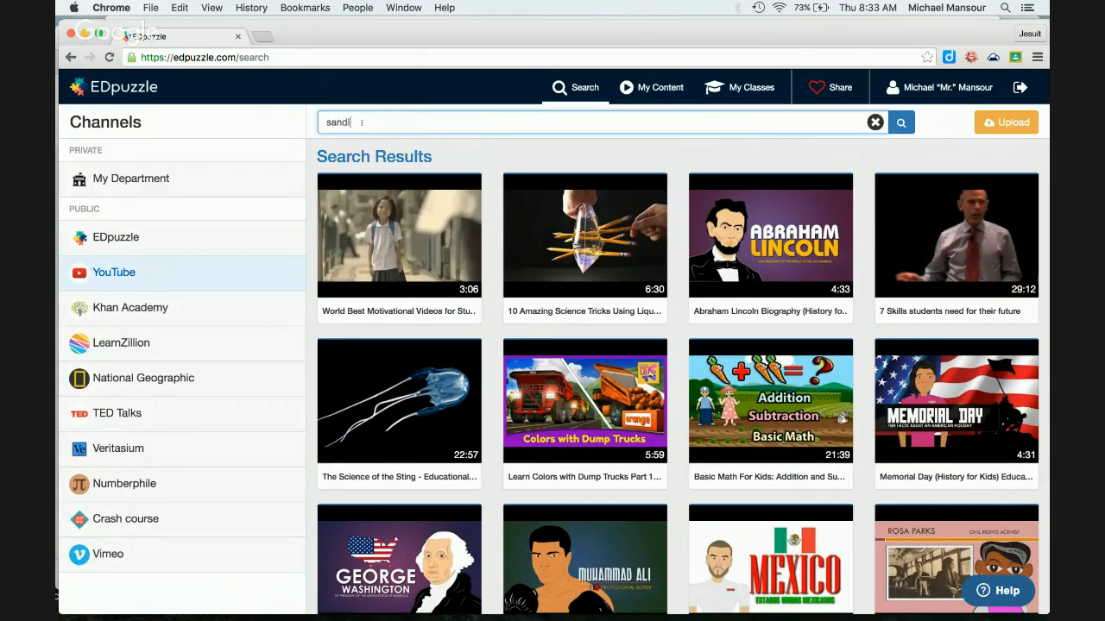
{"action": "type", "text": "ng wood floors"}
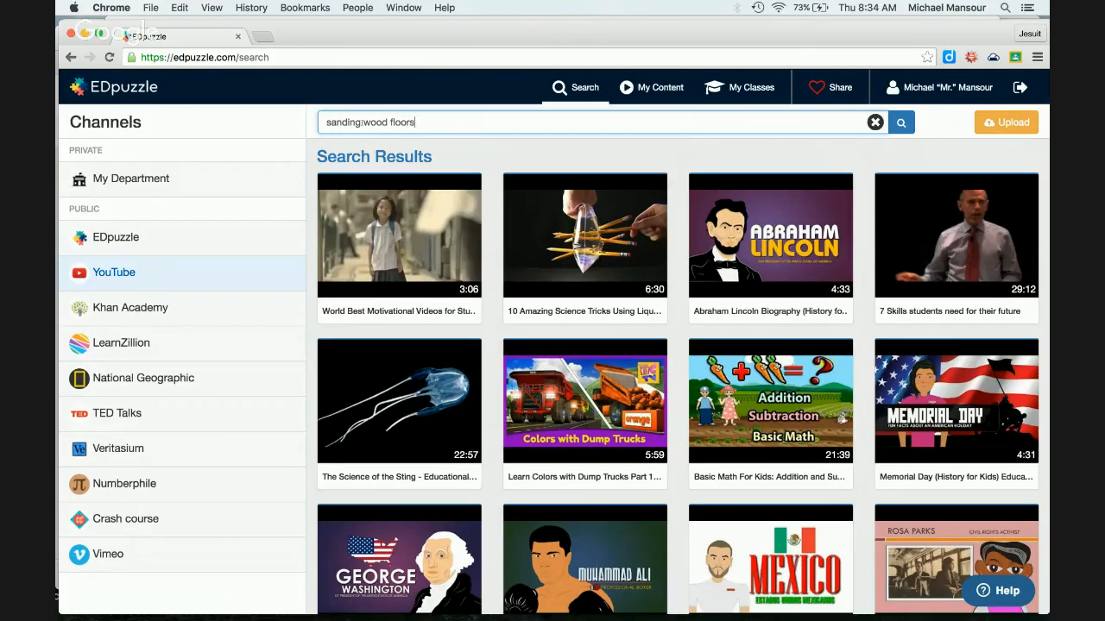
{"action": "key", "text": "Return"}
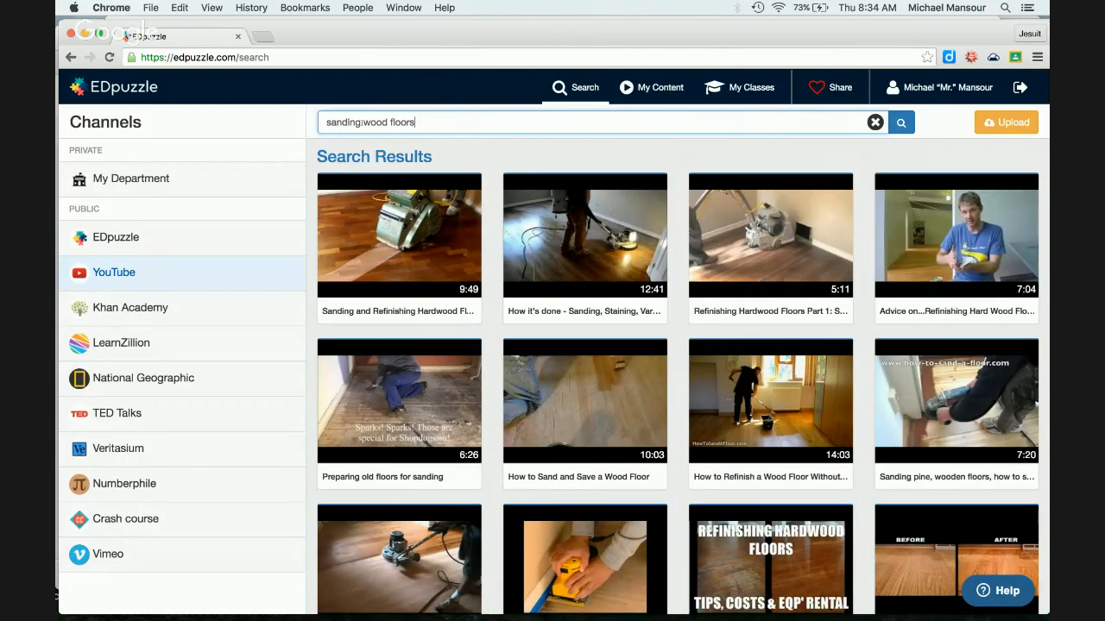
- Preview "How to Refinish a Wood Floor Without Sanding" at about 02:37, 05:25 and 10:18 with the volume raised, and close it
{"action": "mouse_move", "coordinate": [812, 364]}
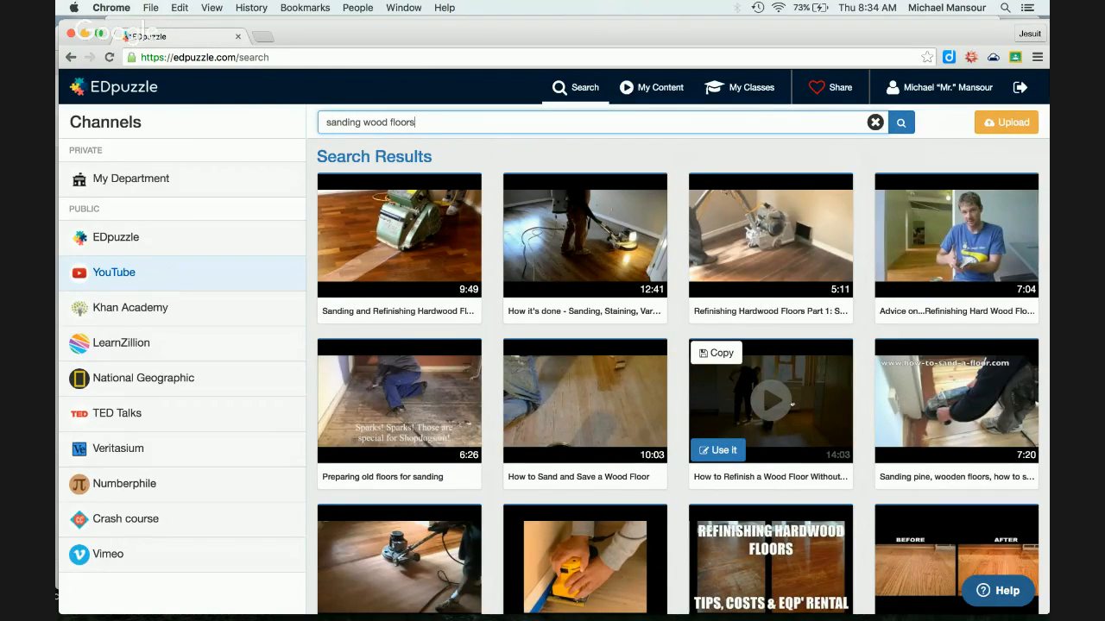
{"action": "left_click", "coordinate": [792, 404]}
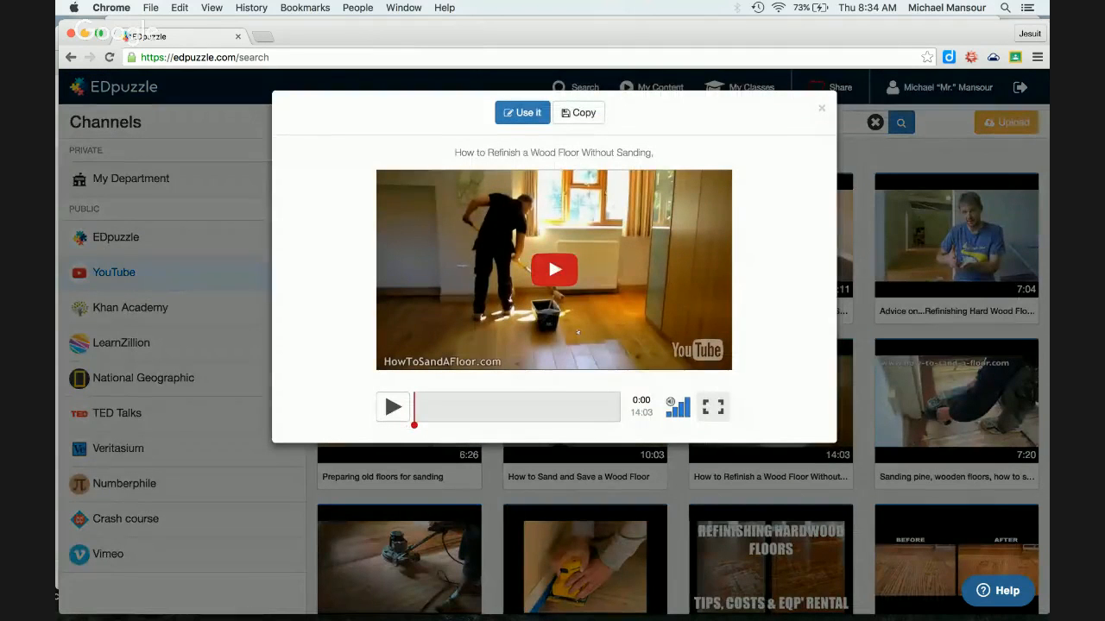
{"action": "left_click", "coordinate": [399, 405]}
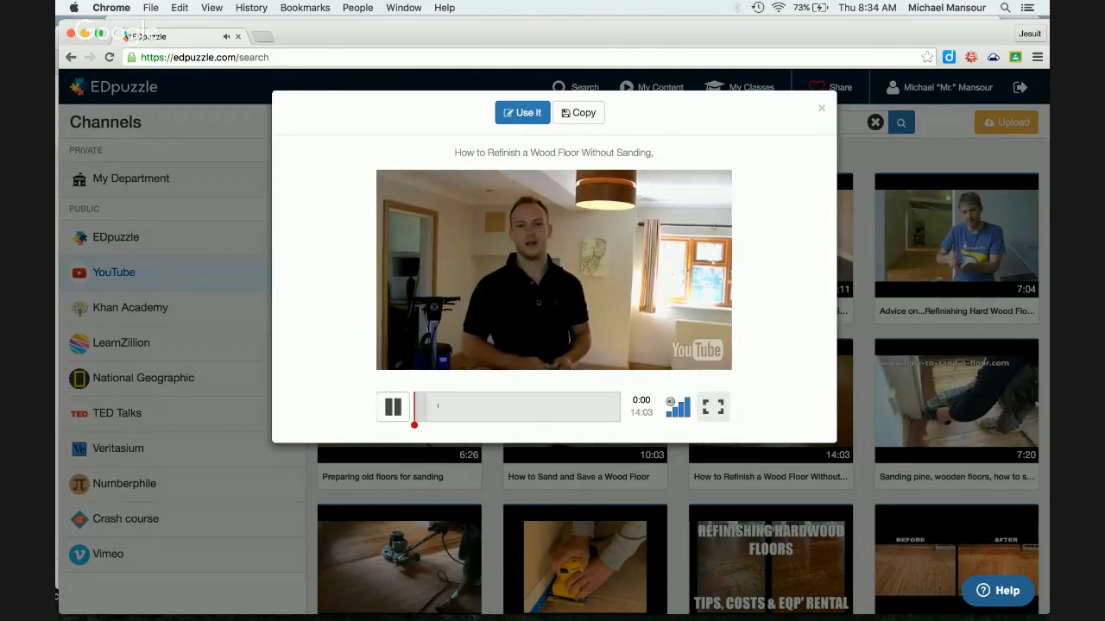
{"action": "key", "text": "XF86AudioRaiseVolume"}
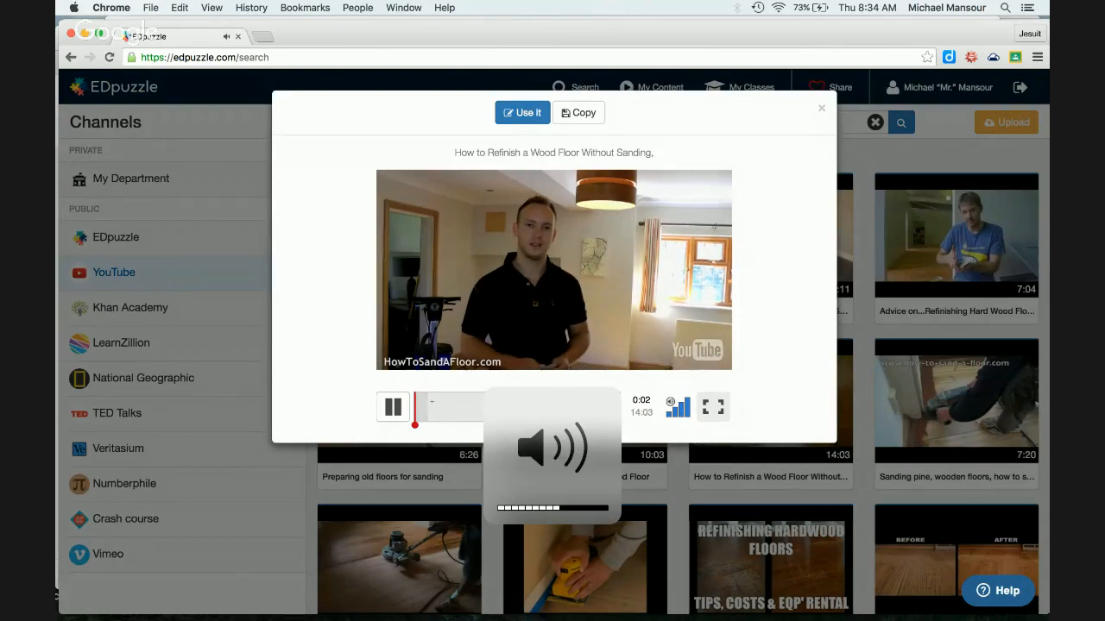
{"action": "left_click", "coordinate": [431, 406]}
{"action": "left_click", "coordinate": [452, 407]}
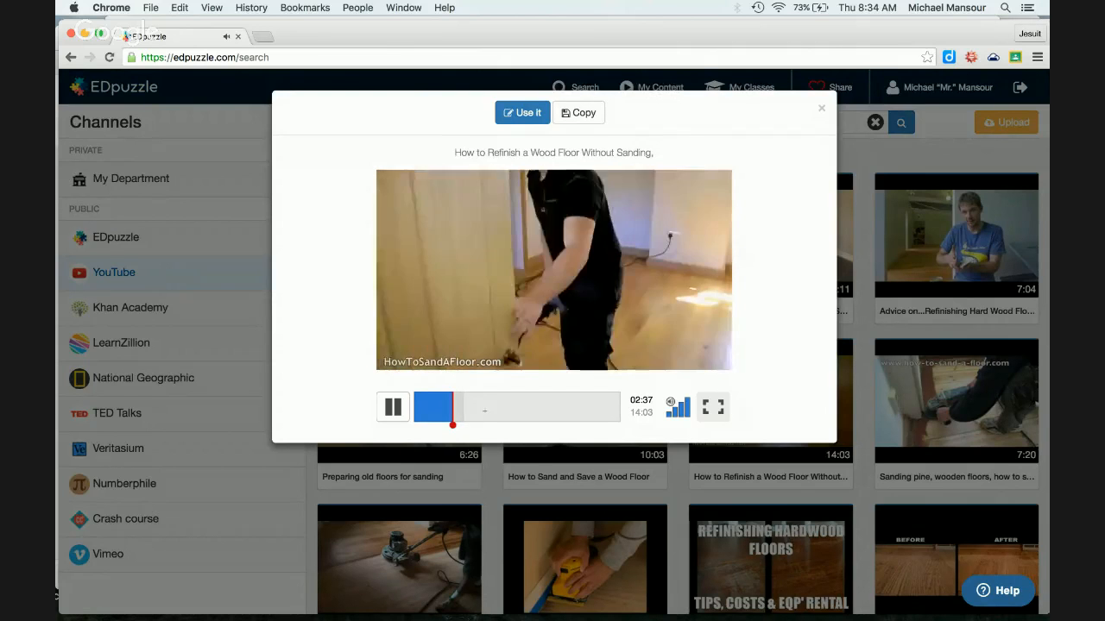
{"action": "left_click", "coordinate": [495, 411]}
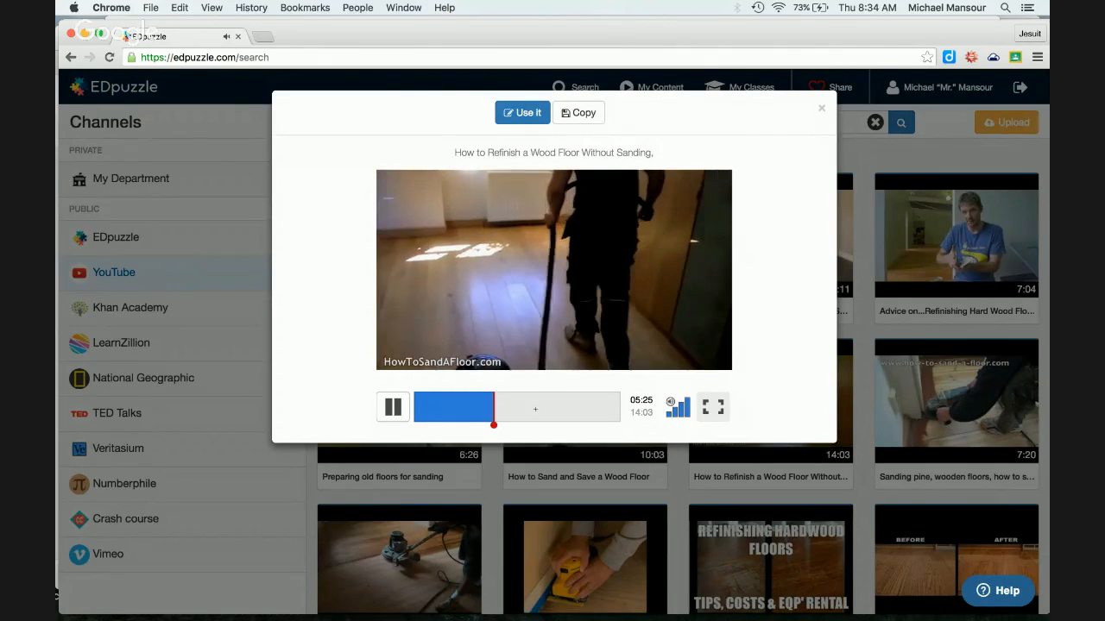
{"action": "left_click", "coordinate": [565, 407]}
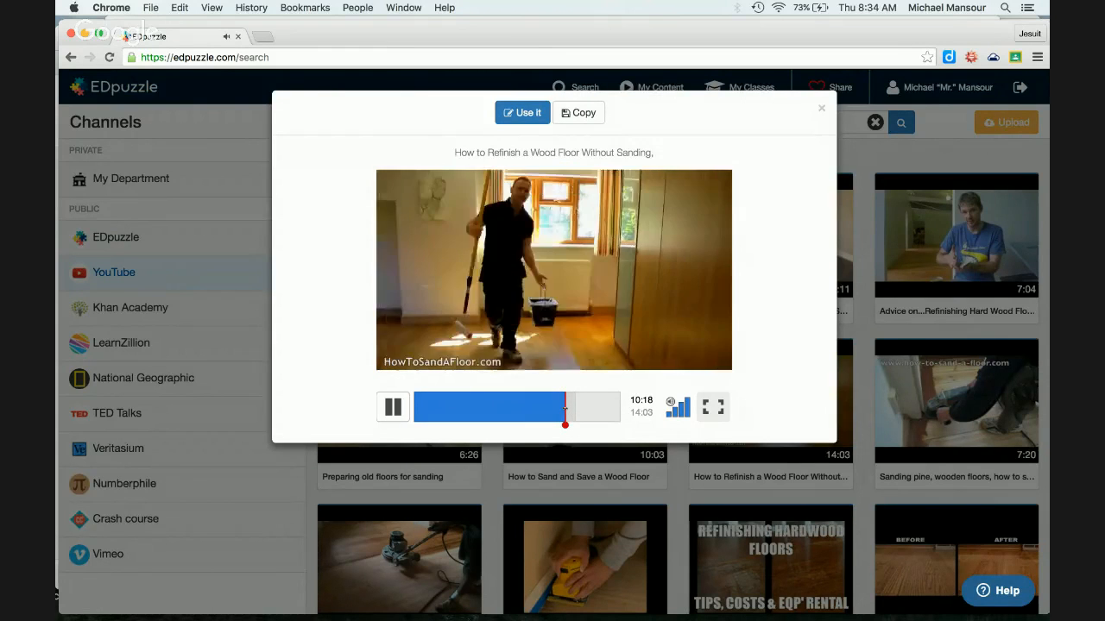
{"action": "left_click", "coordinate": [405, 412]}
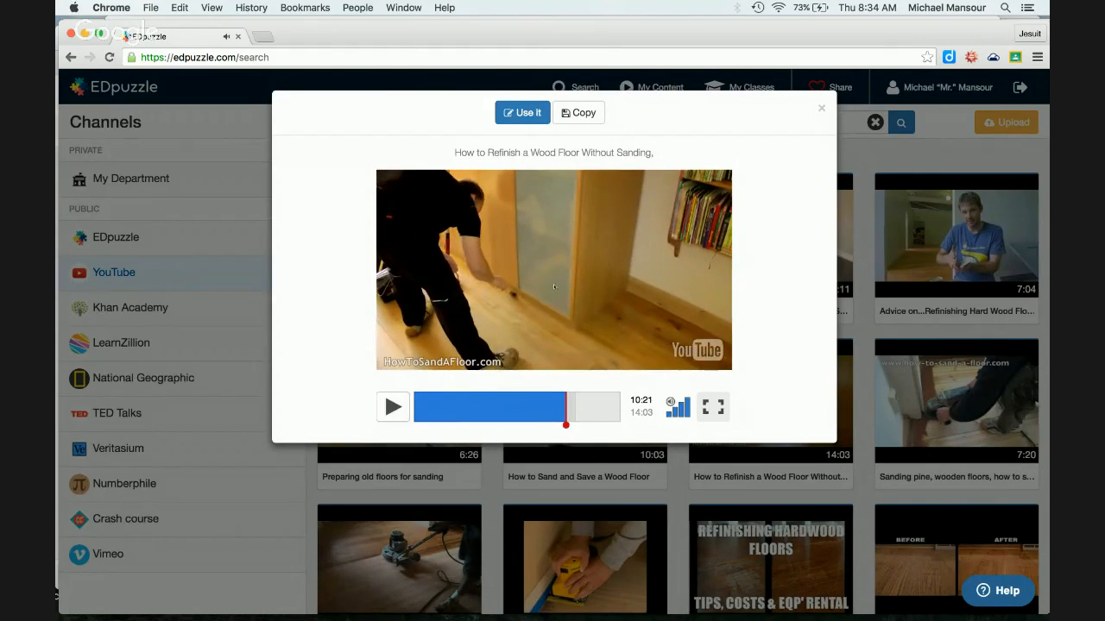
{"action": "left_click", "coordinate": [821, 108]}
- Preview "Refinishing Hardwood Floors - Costs and Home Depot Rentals" at about 03:40 and open it for editing as a lesson
{"action": "scroll", "coordinate": [772, 340], "scroll_direction": "down", "scroll_amount": 5}
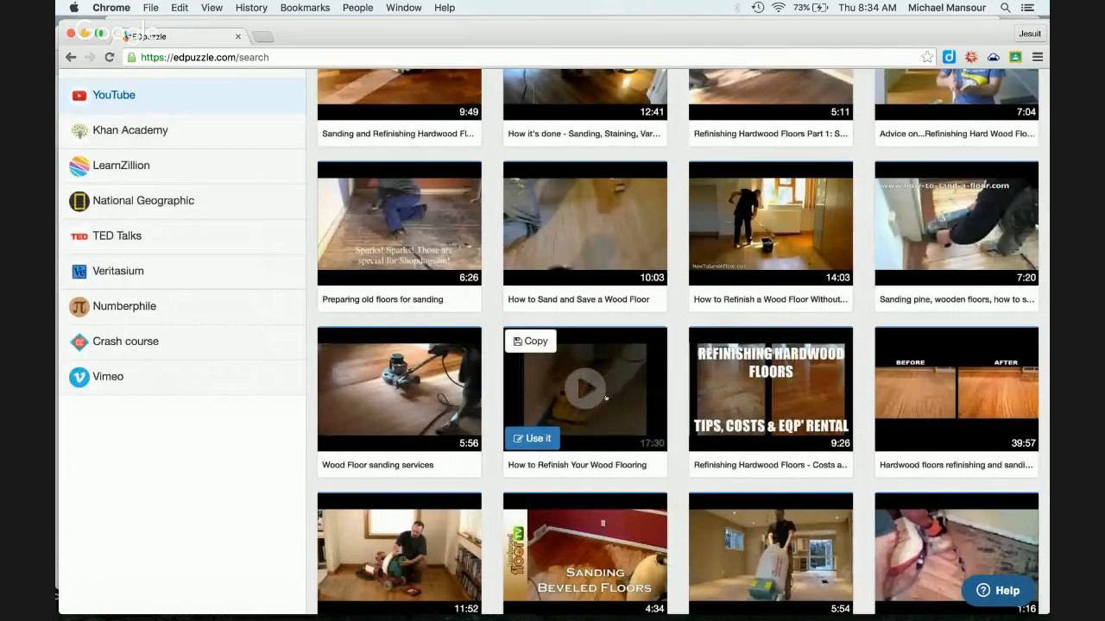
{"action": "left_click", "coordinate": [787, 382]}
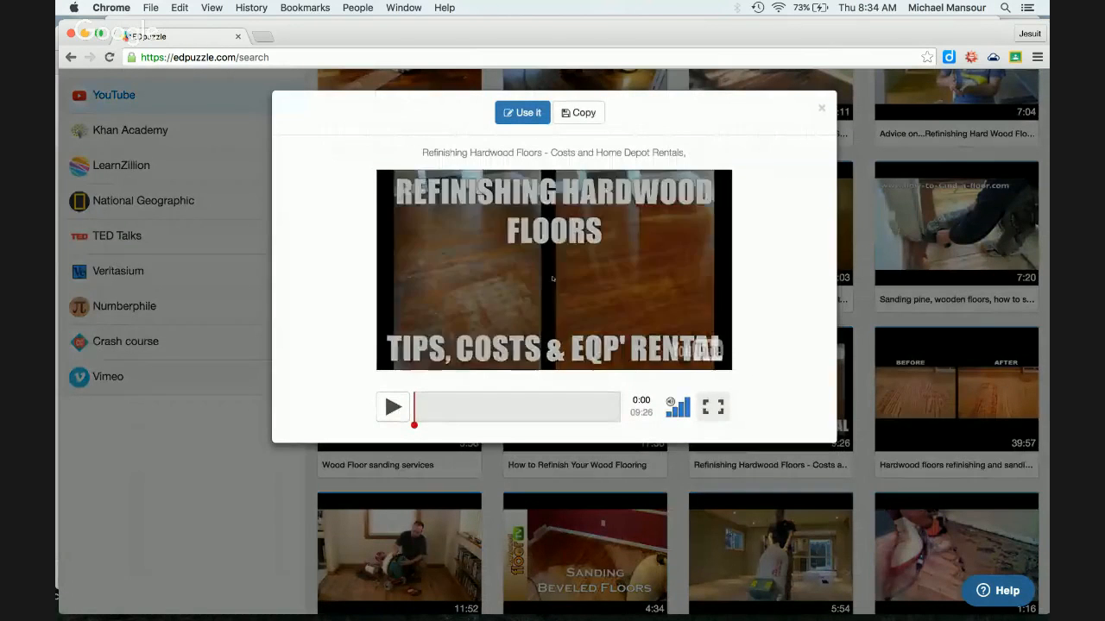
{"action": "left_click", "coordinate": [554, 269]}
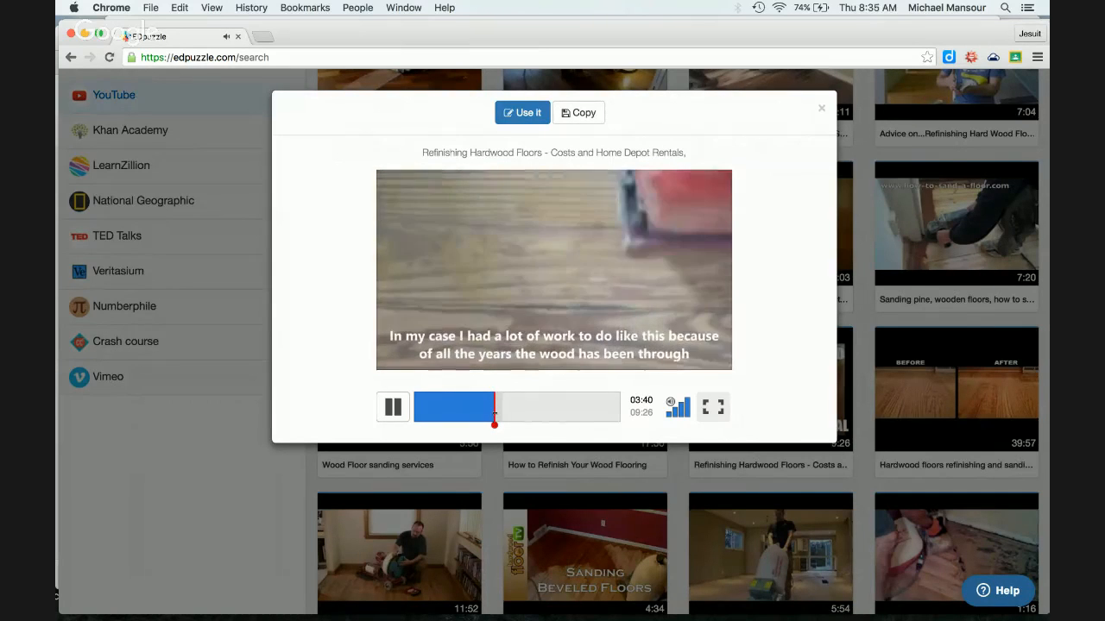
{"action": "left_click", "coordinate": [399, 411]}
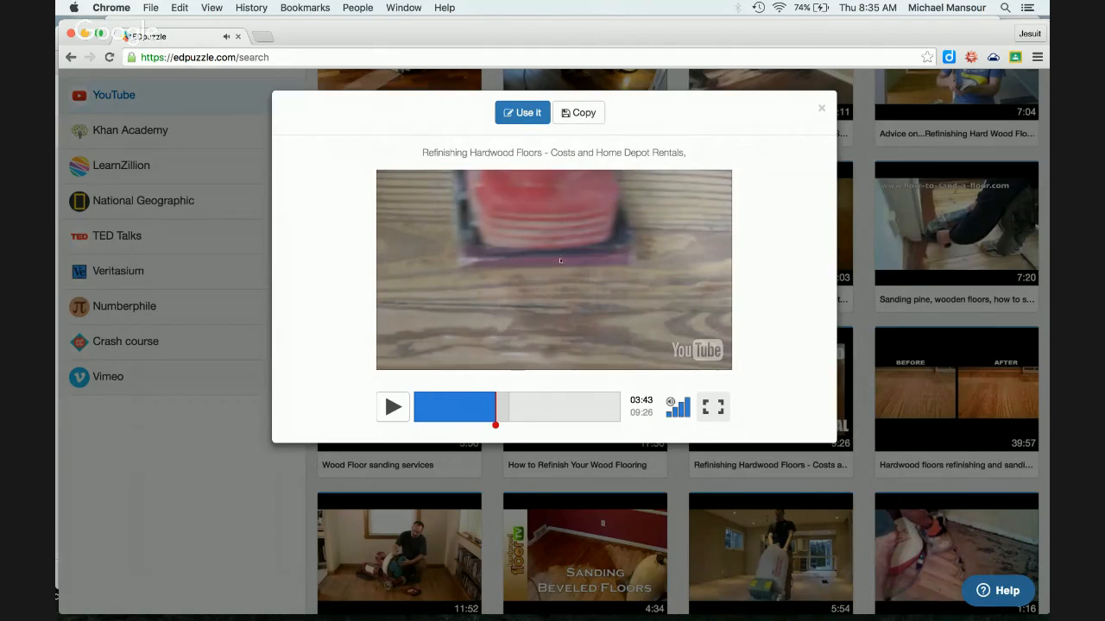
{"action": "left_click", "coordinate": [522, 113]}
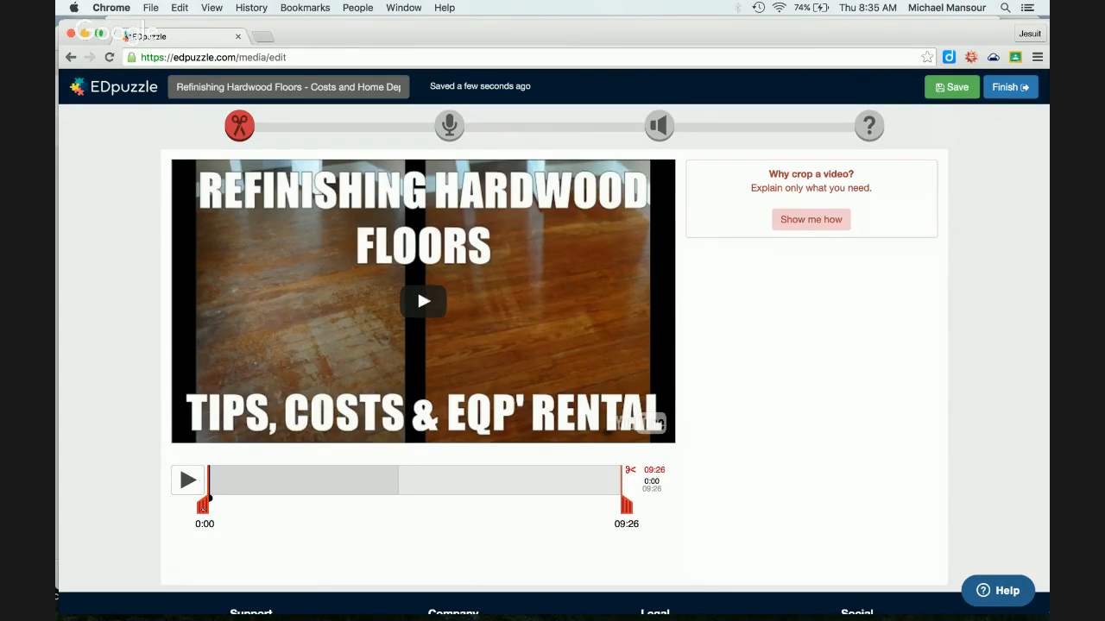
- Crop the beginning of the video so that it starts at 01:12, and pause playback
{"action": "left_click_drag", "start_coordinate": [203, 507], "coordinate": [212, 509]}
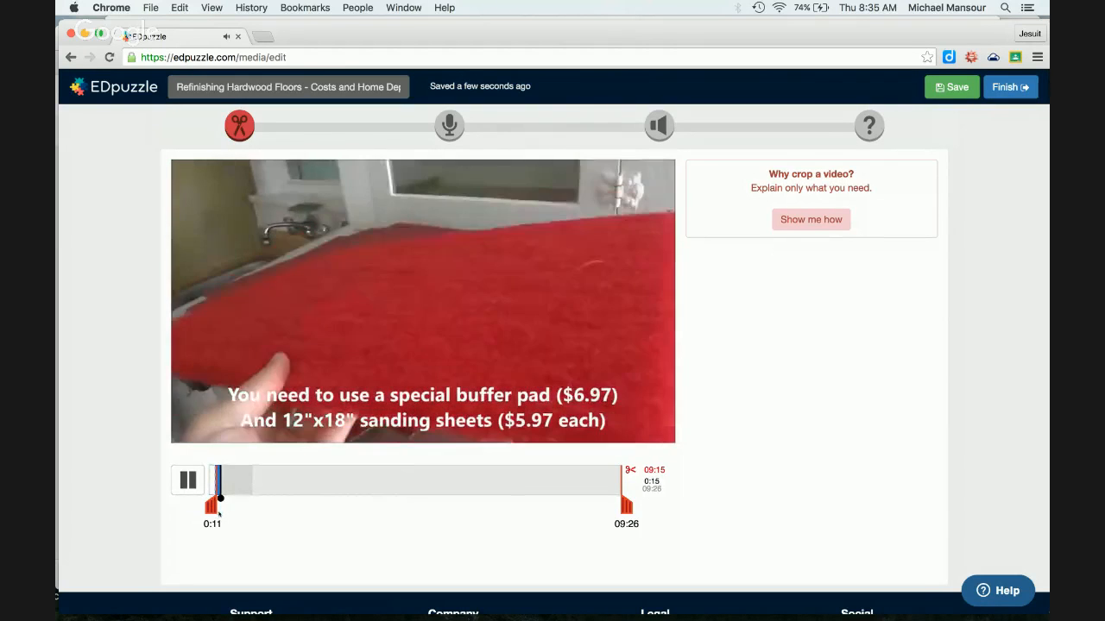
{"action": "left_click_drag", "start_coordinate": [221, 498], "coordinate": [250, 499]}
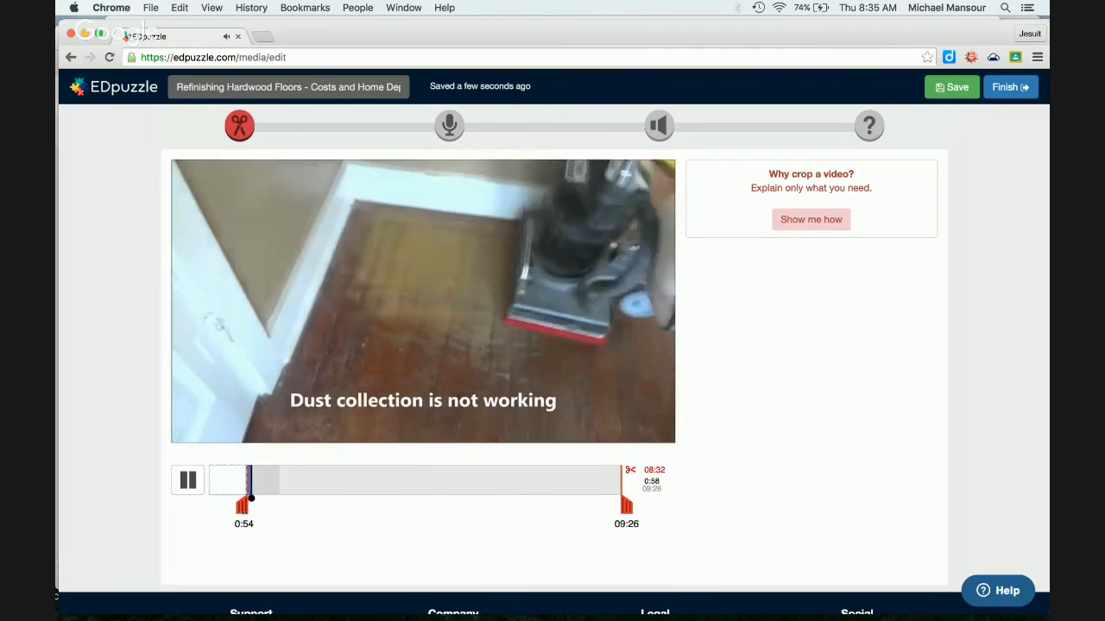
{"action": "left_click_drag", "start_coordinate": [251, 499], "coordinate": [262, 498]}
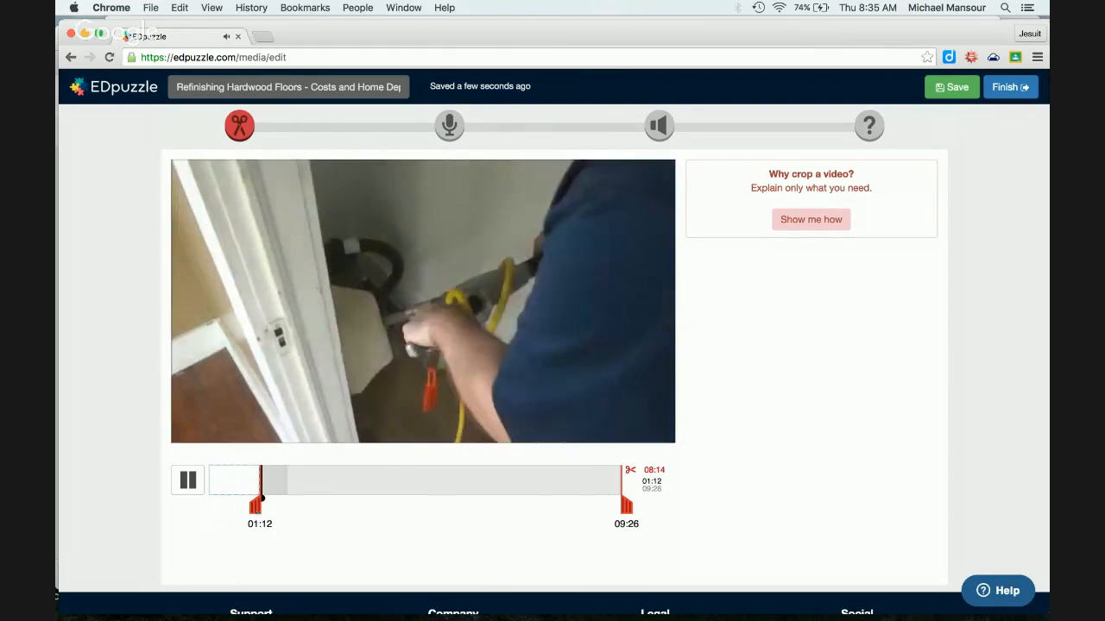
{"action": "left_click", "coordinate": [195, 491]}
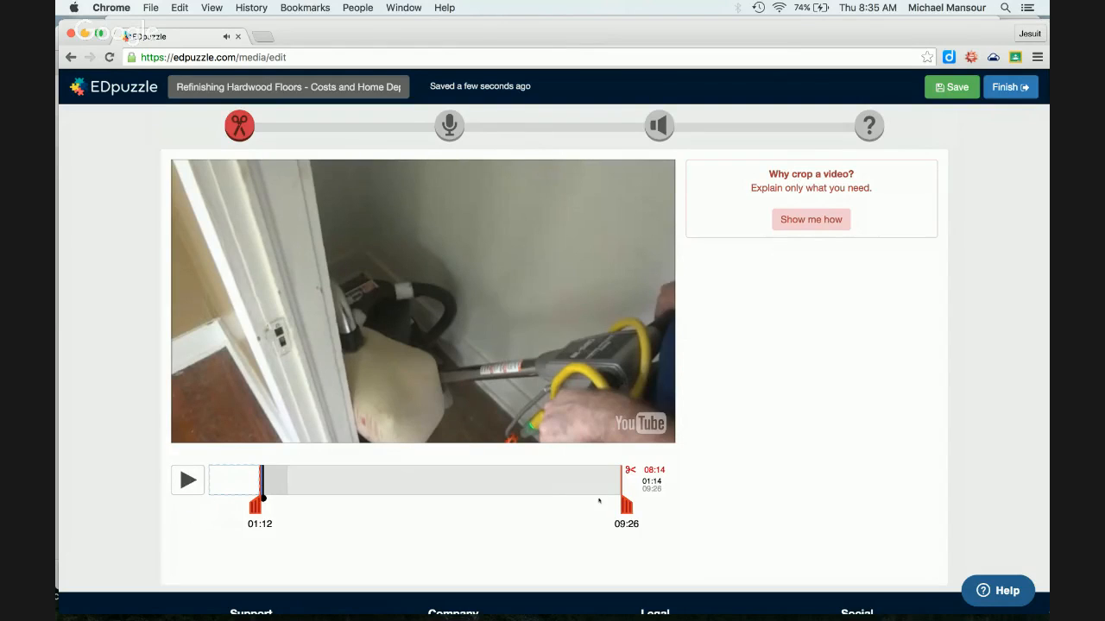
- Crop the end of the video so that it finishes at 08:43, checking the footage near 08:58
{"action": "left_click_drag", "start_coordinate": [626, 506], "coordinate": [616, 506]}
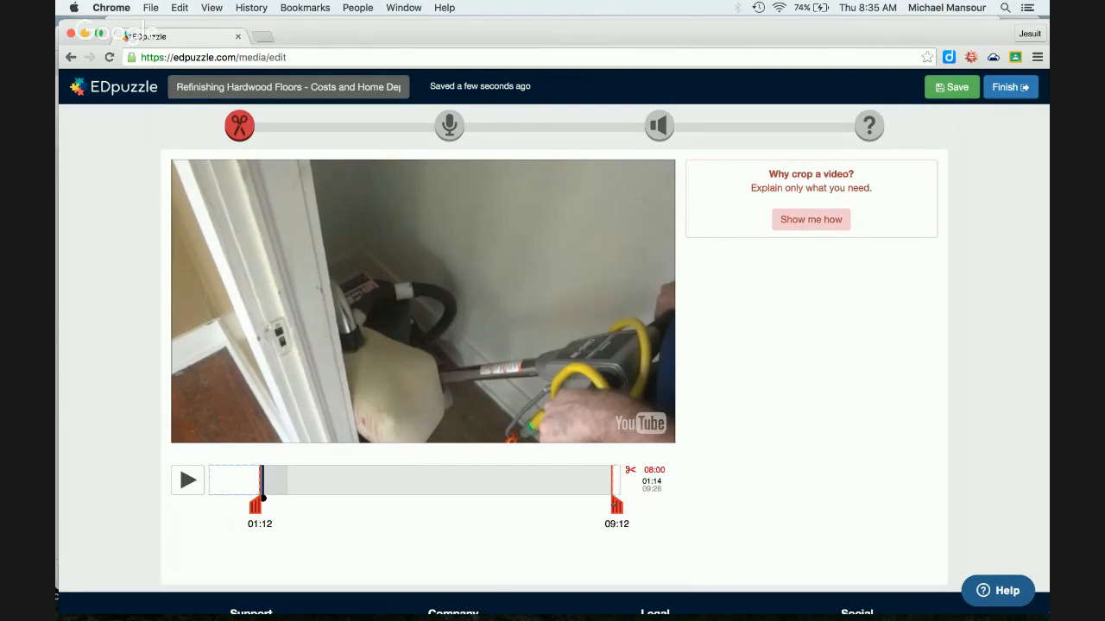
{"action": "left_click", "coordinate": [600, 483]}
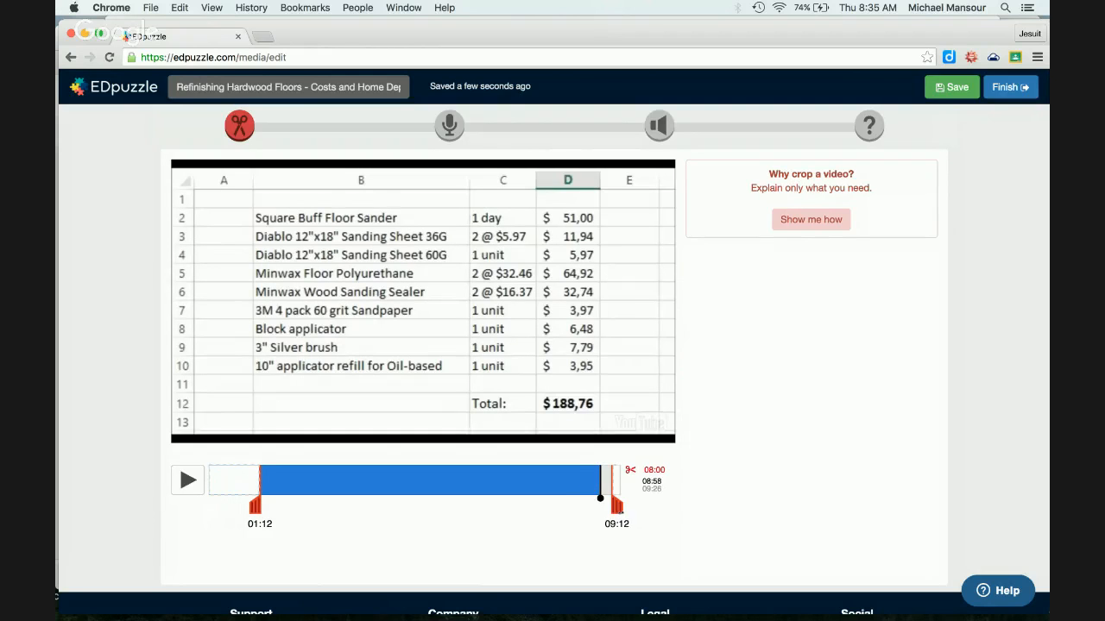
{"action": "left_click_drag", "start_coordinate": [616, 506], "coordinate": [597, 508]}
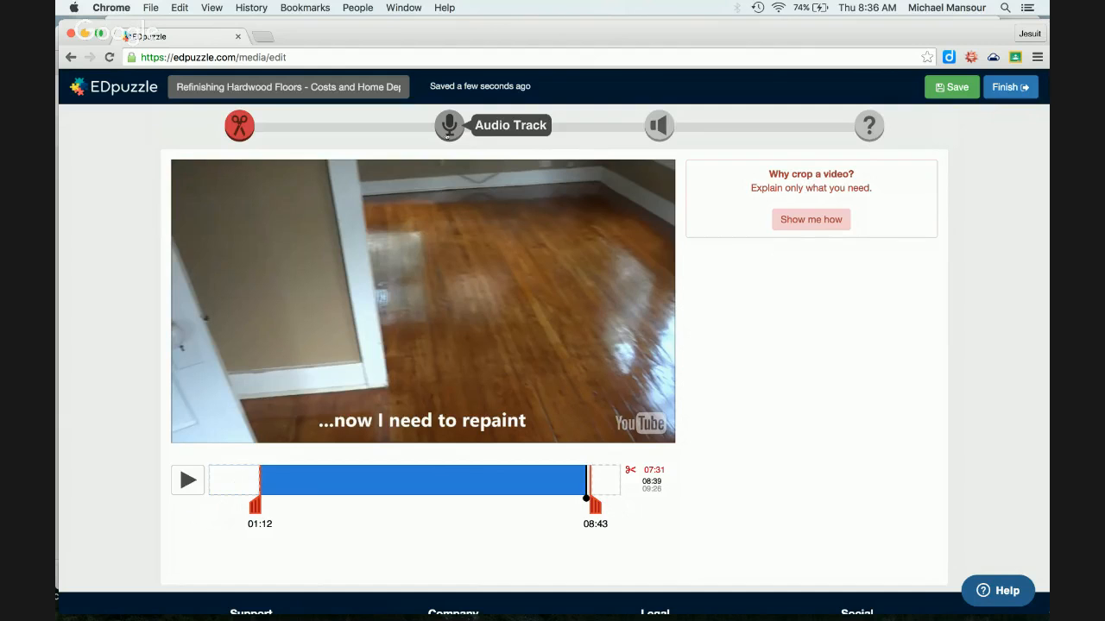
- View the Audio Track and Audio Notes stages, playing the video in Audio Notes to 0:03 and pausing it
{"action": "left_click", "coordinate": [448, 127]}
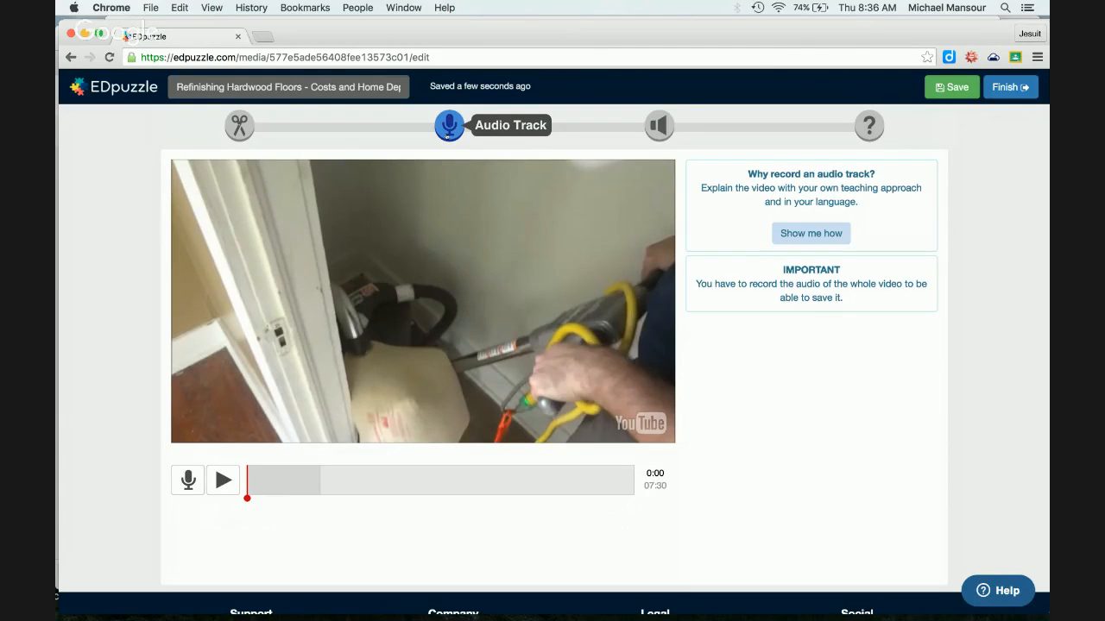
{"action": "left_click", "coordinate": [658, 127]}
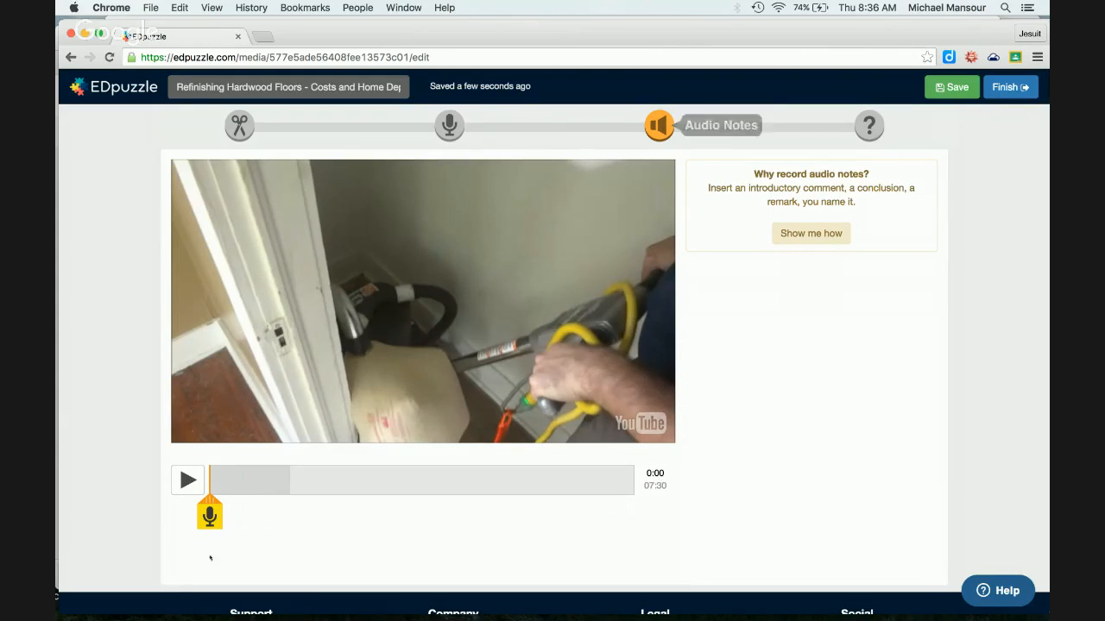
{"action": "left_click", "coordinate": [192, 481]}
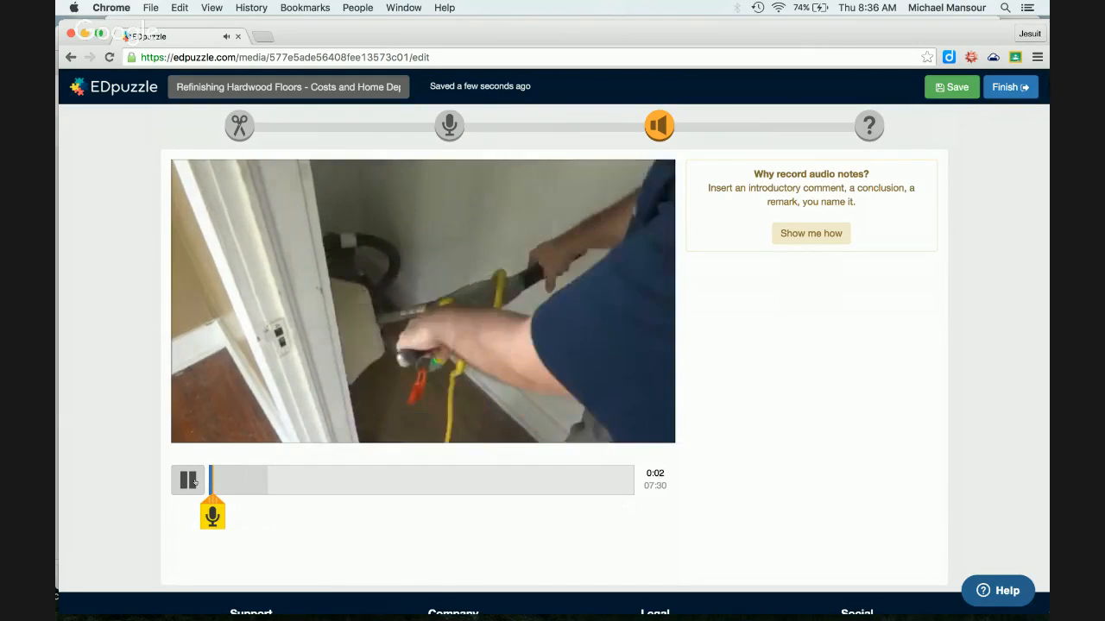
{"action": "left_click", "coordinate": [189, 481]}
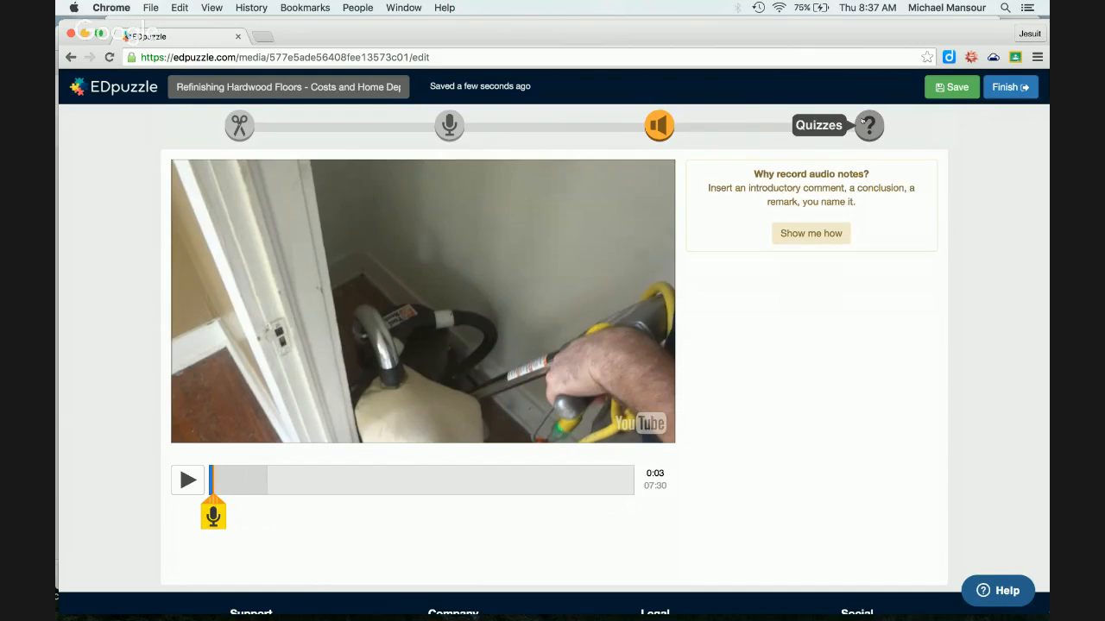
- Add and save an open-ended quiz question at 0:45 of the video reading "What type of plugs are those?"
{"action": "left_click", "coordinate": [864, 124]}
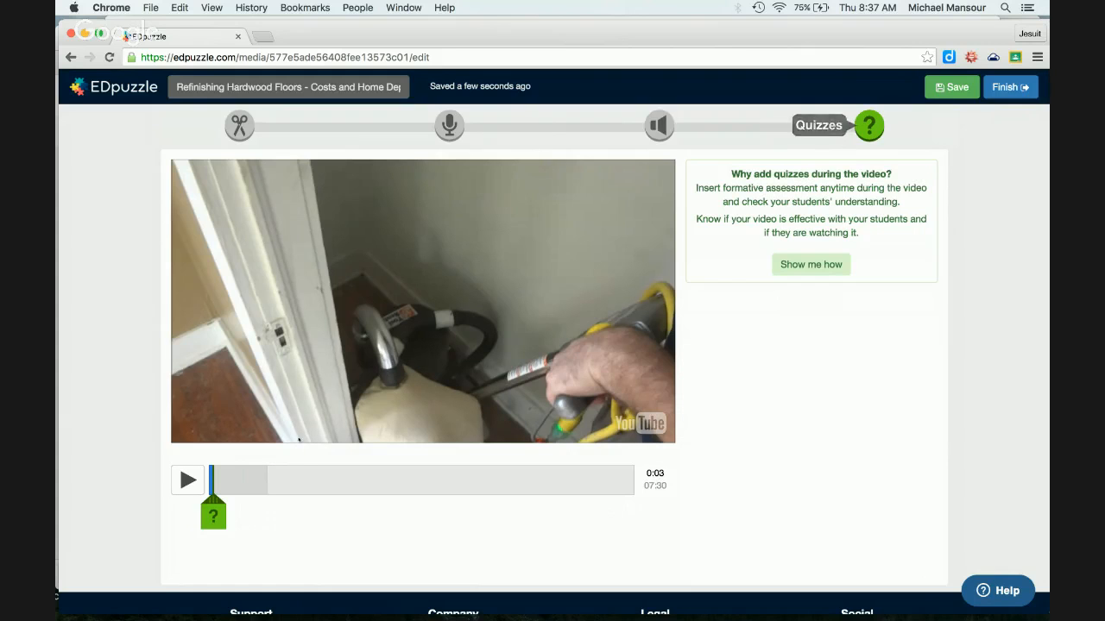
{"action": "left_click", "coordinate": [251, 479]}
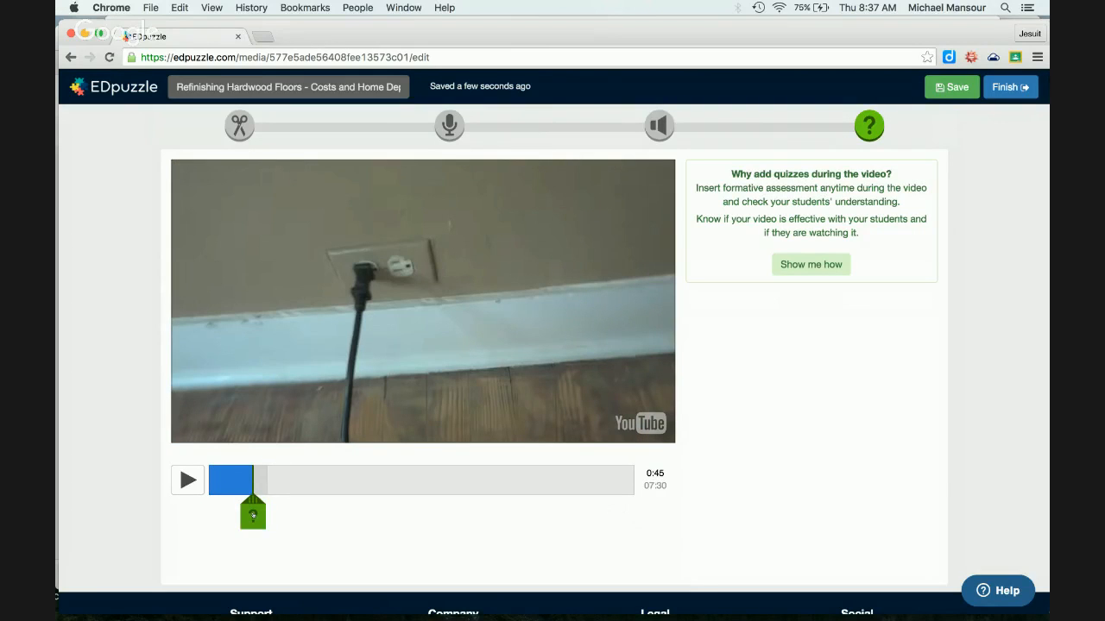
{"action": "left_click", "coordinate": [252, 514]}
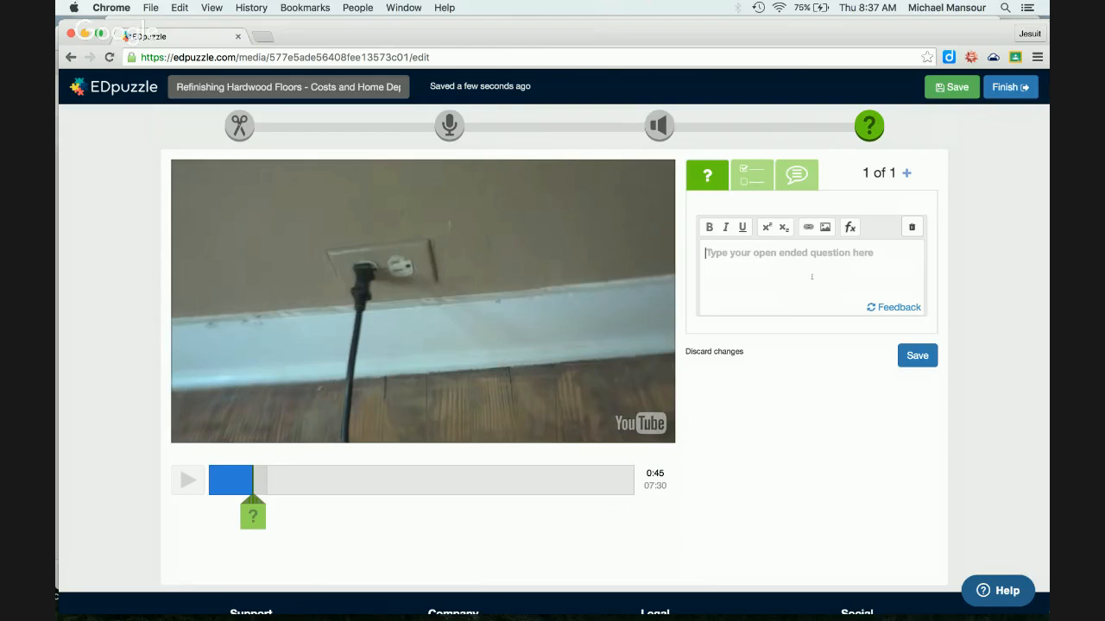
{"action": "left_click", "coordinate": [796, 176]}
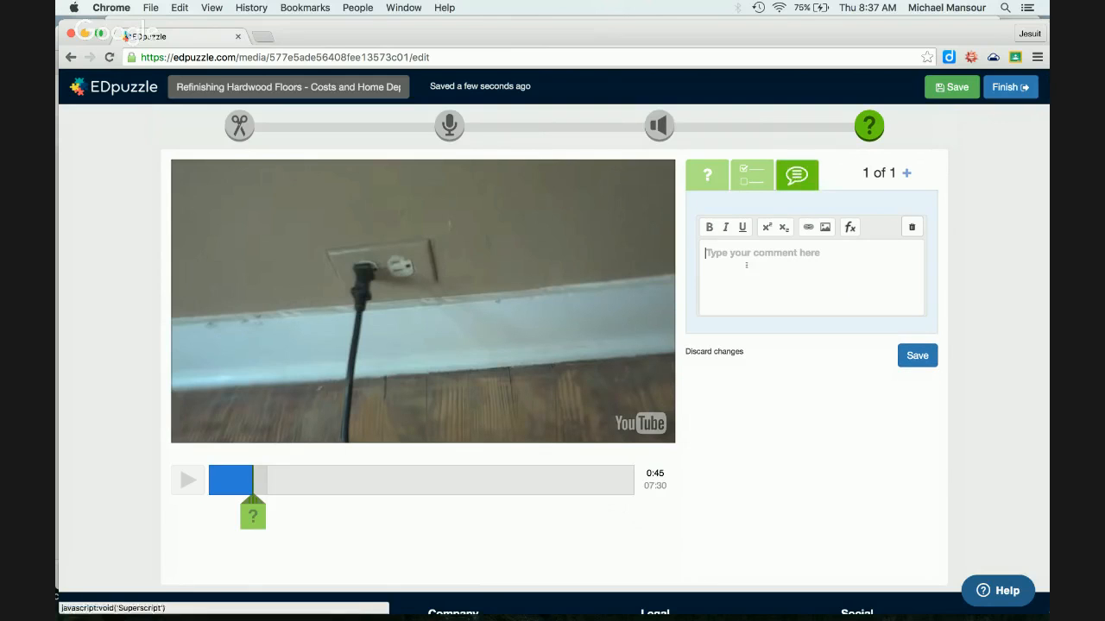
{"action": "left_click", "coordinate": [701, 183]}
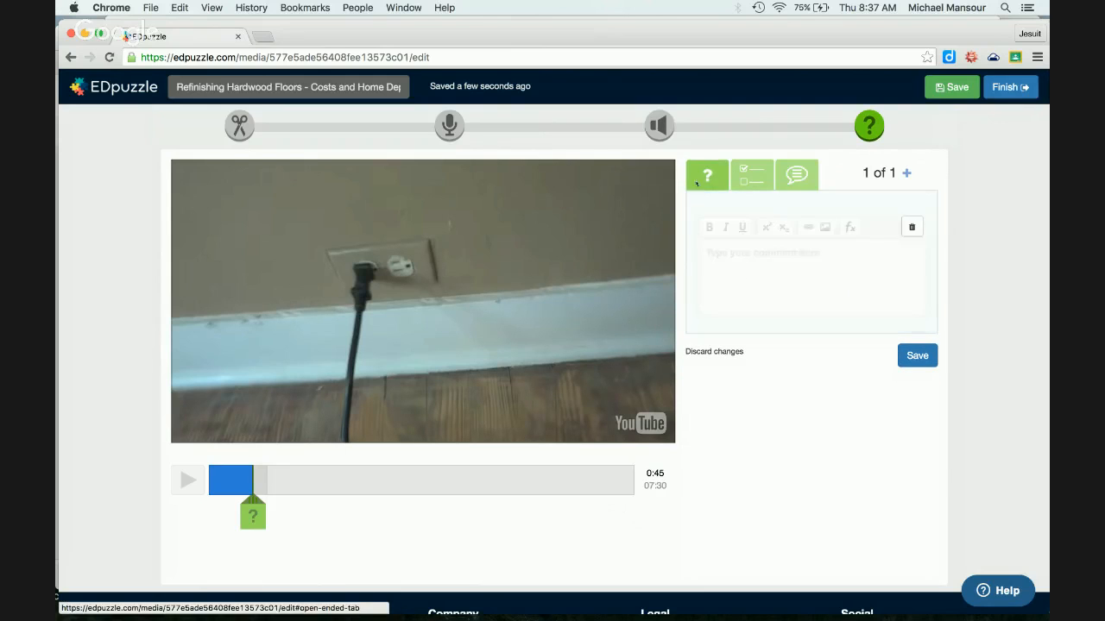
{"action": "left_click", "coordinate": [730, 260]}
{"action": "type", "text": "What t"}
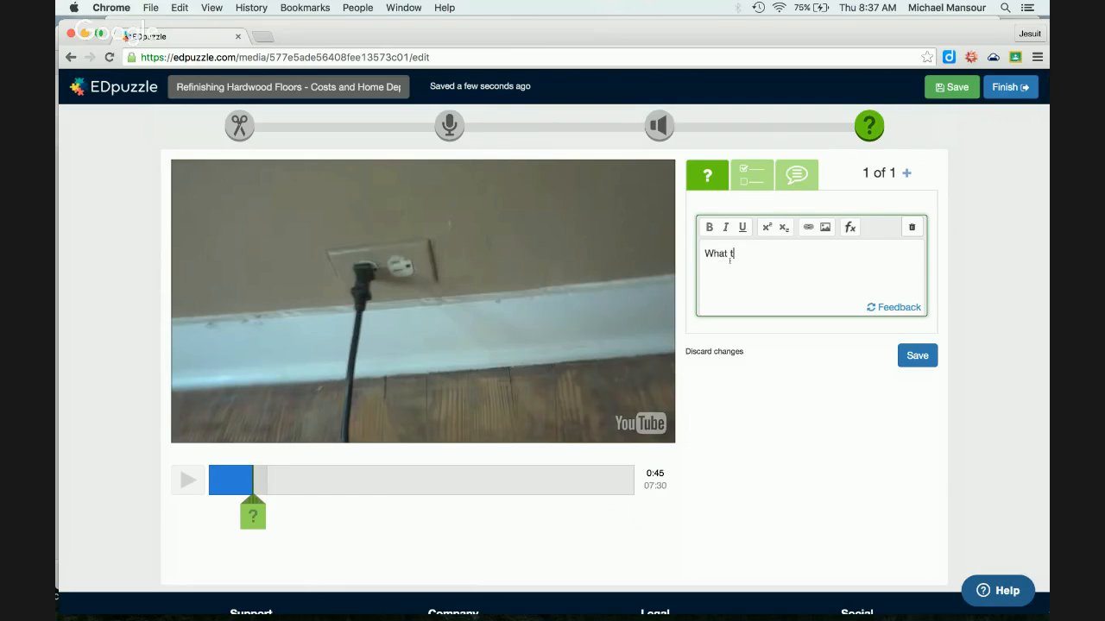
{"action": "type", "text": "ype of plugs are those?"}
{"action": "left_click", "coordinate": [916, 355]}
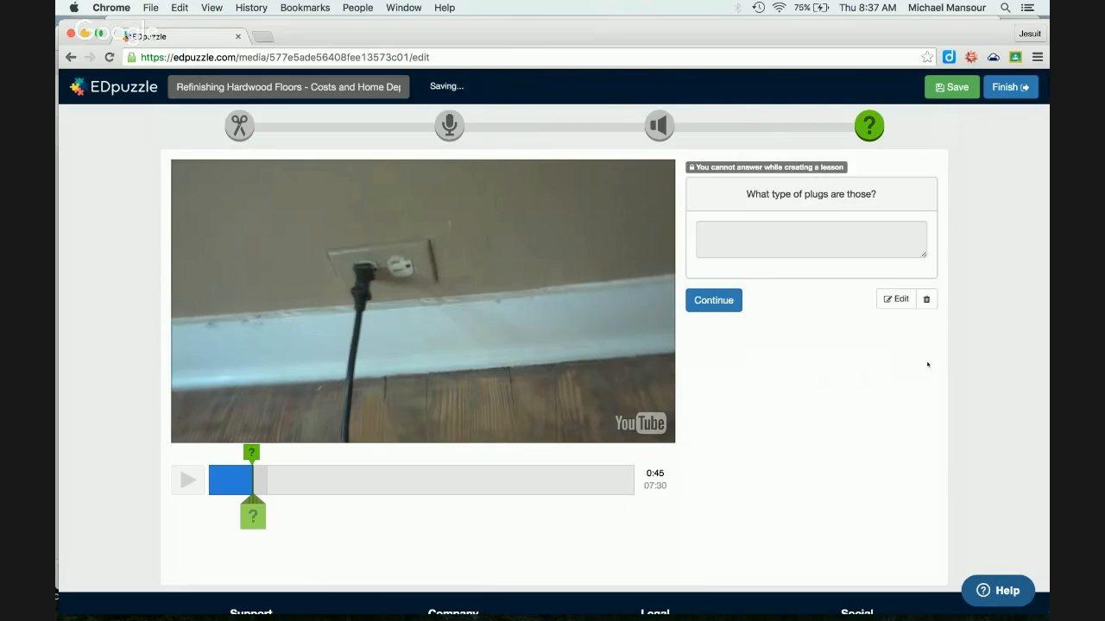
- Continue the video, pause at 01:20 and create a multiple-choice question there reading "What kind of sander is he using right now?"
{"action": "left_click", "coordinate": [725, 301]}
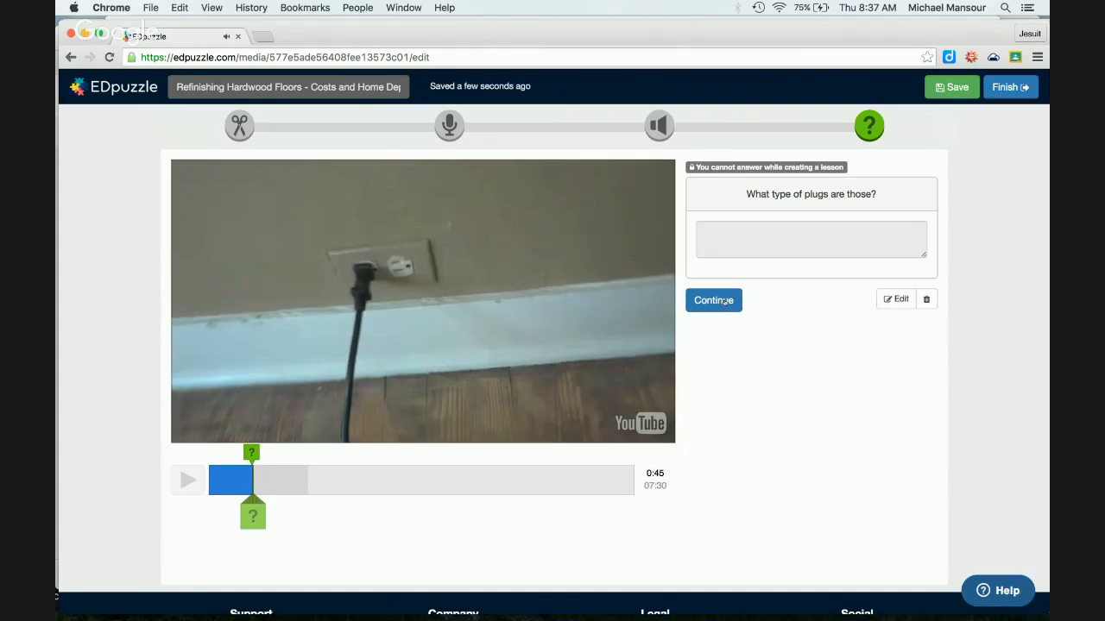
{"action": "left_click", "coordinate": [728, 299]}
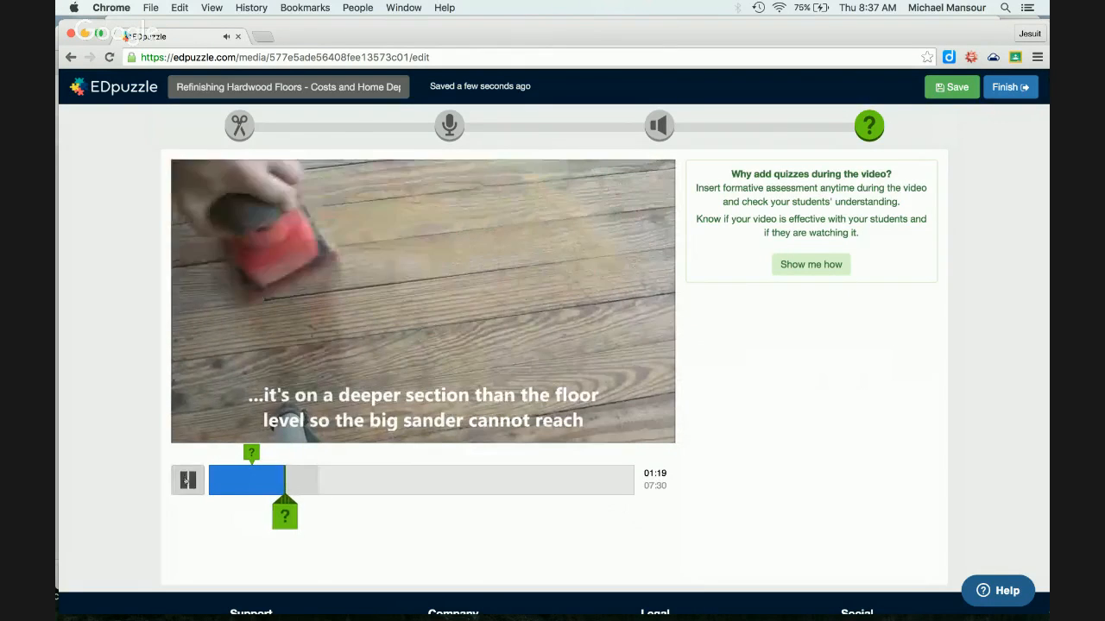
{"action": "left_click", "coordinate": [188, 481]}
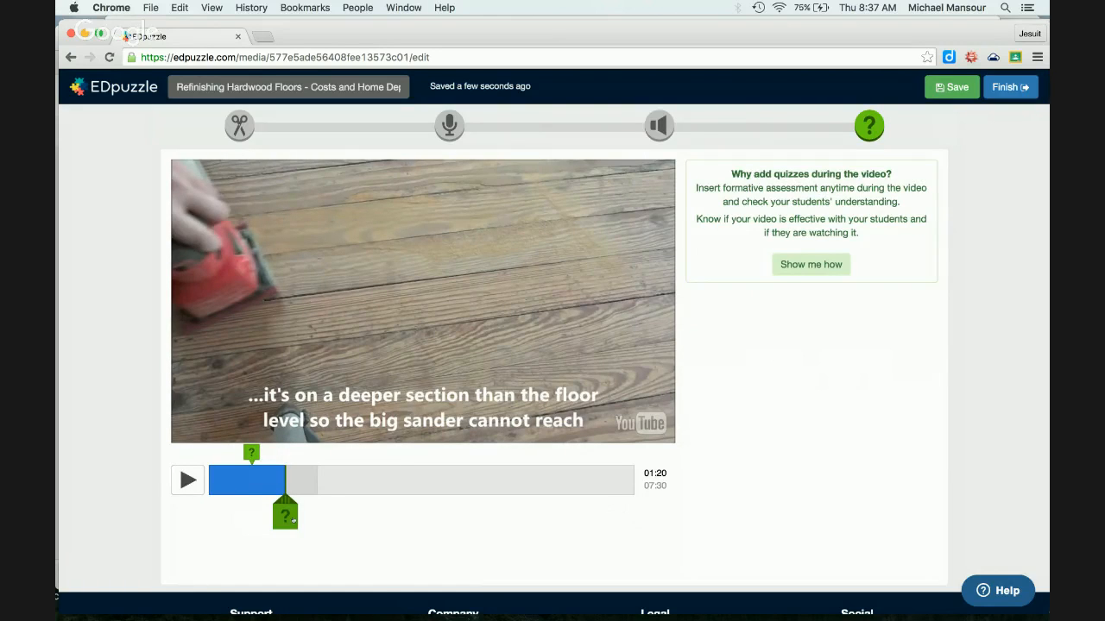
{"action": "left_click", "coordinate": [285, 516]}
{"action": "left_click", "coordinate": [751, 178]}
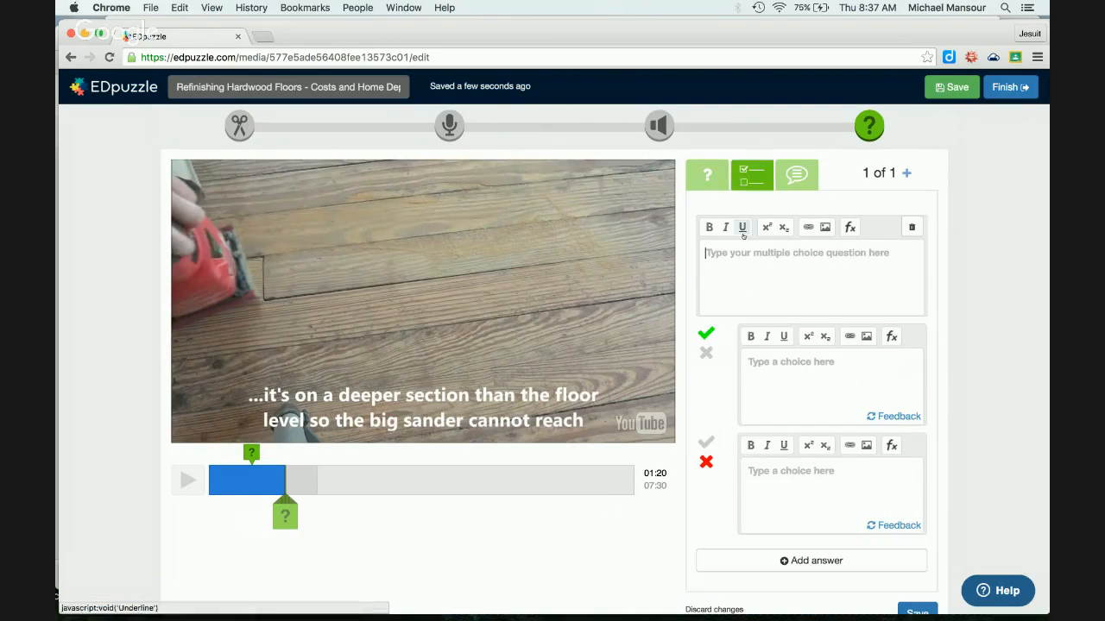
{"action": "left_click", "coordinate": [736, 255]}
{"action": "type", "text": "What k"}
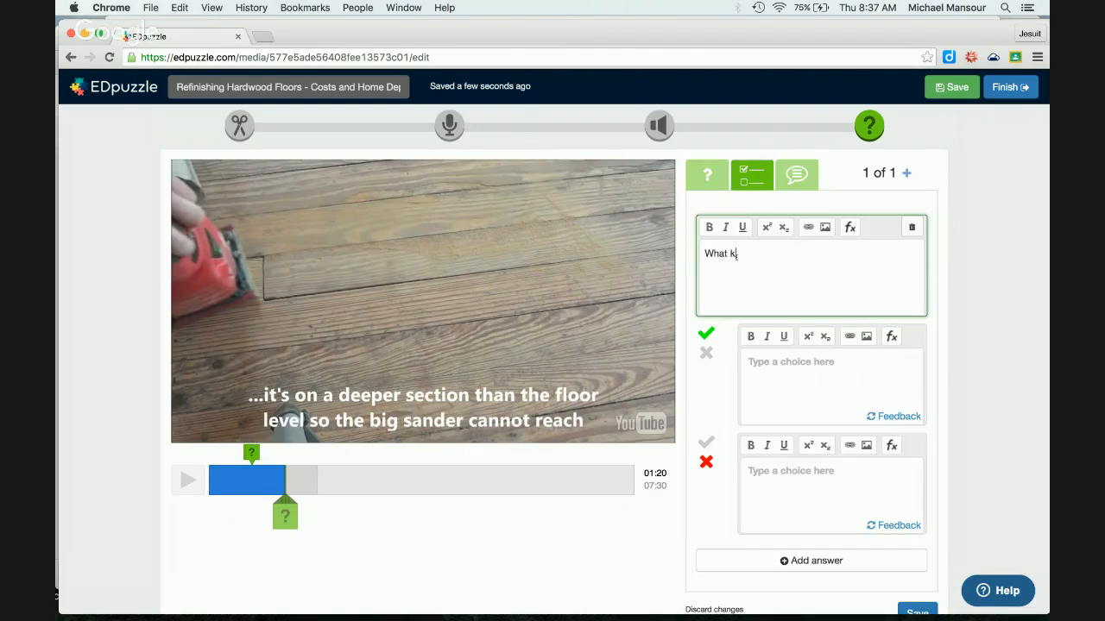
{"action": "type", "text": "ind of sander is he using right now"}
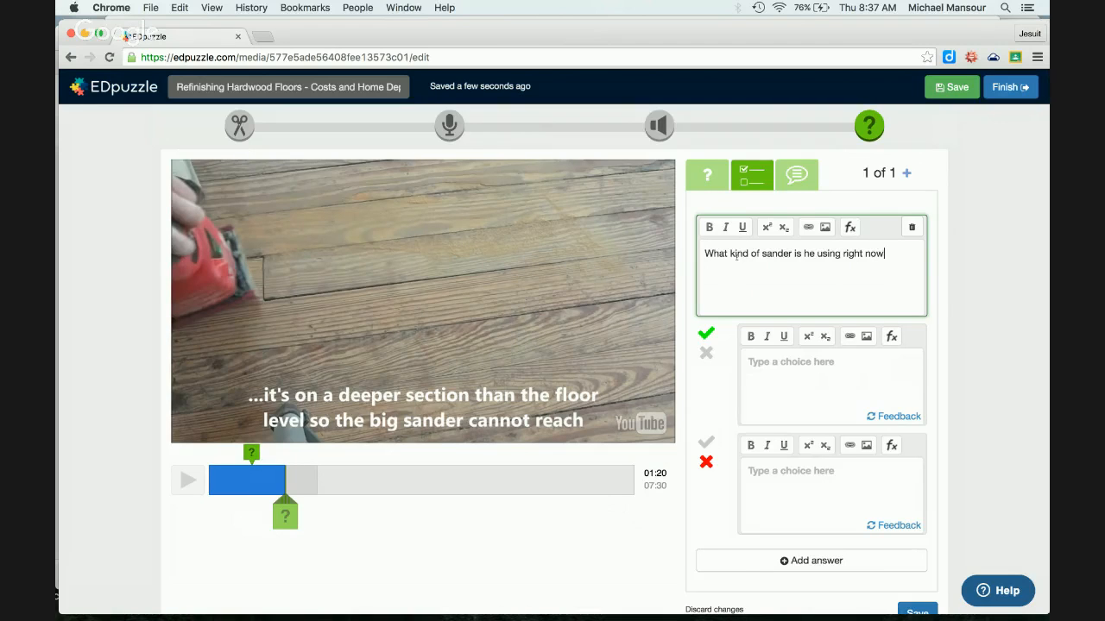
{"action": "type", "text": "?"}
- Enter "Belt Sander" as the correct choice and "Radial Sander" and an added third choice "Hand Sander" as incorrect ones
{"action": "left_click", "coordinate": [786, 377]}
{"action": "type", "text": "Belt Sander"}
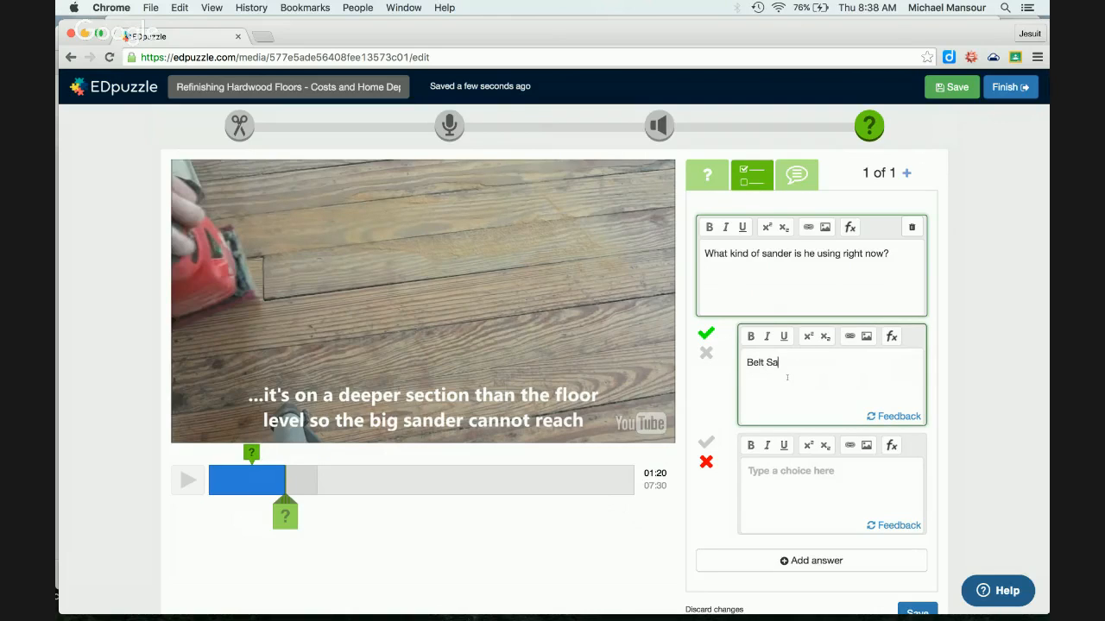
{"action": "left_click", "coordinate": [795, 470]}
{"action": "type", "text": "Radial S"}
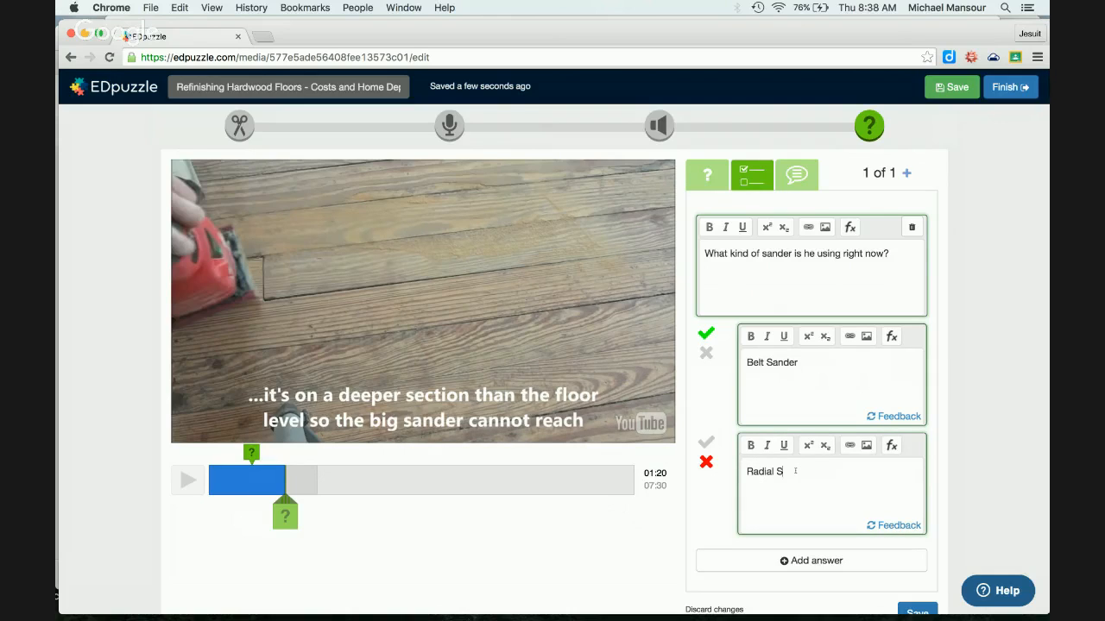
{"action": "type", "text": "ander"}
{"action": "left_click", "coordinate": [852, 563]}
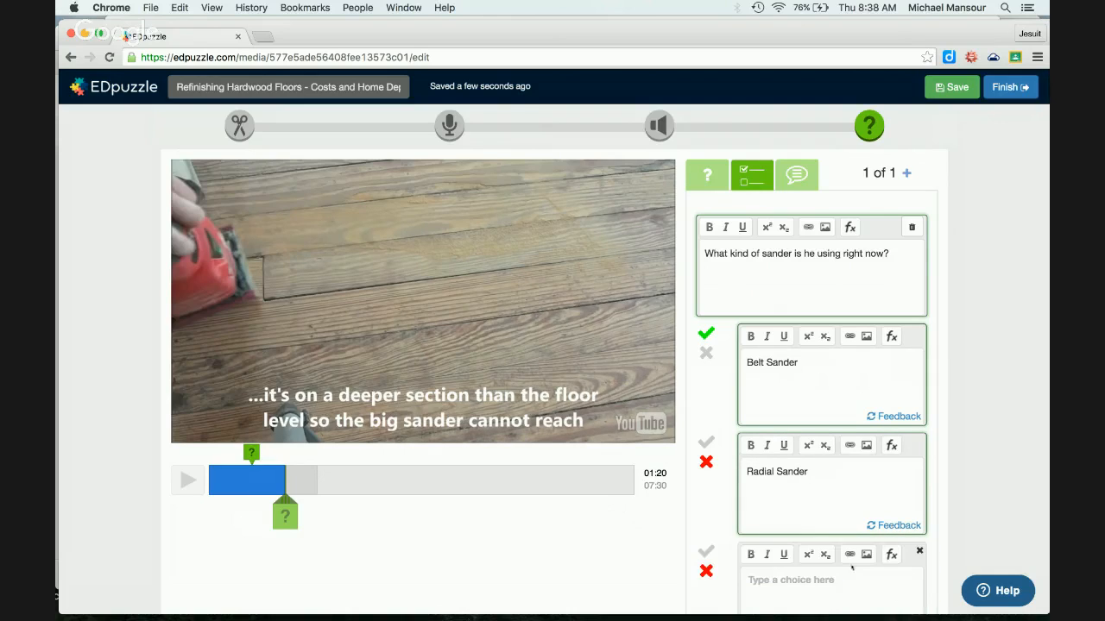
{"action": "scroll", "coordinate": [824, 509], "scroll_direction": "down", "scroll_amount": 2}
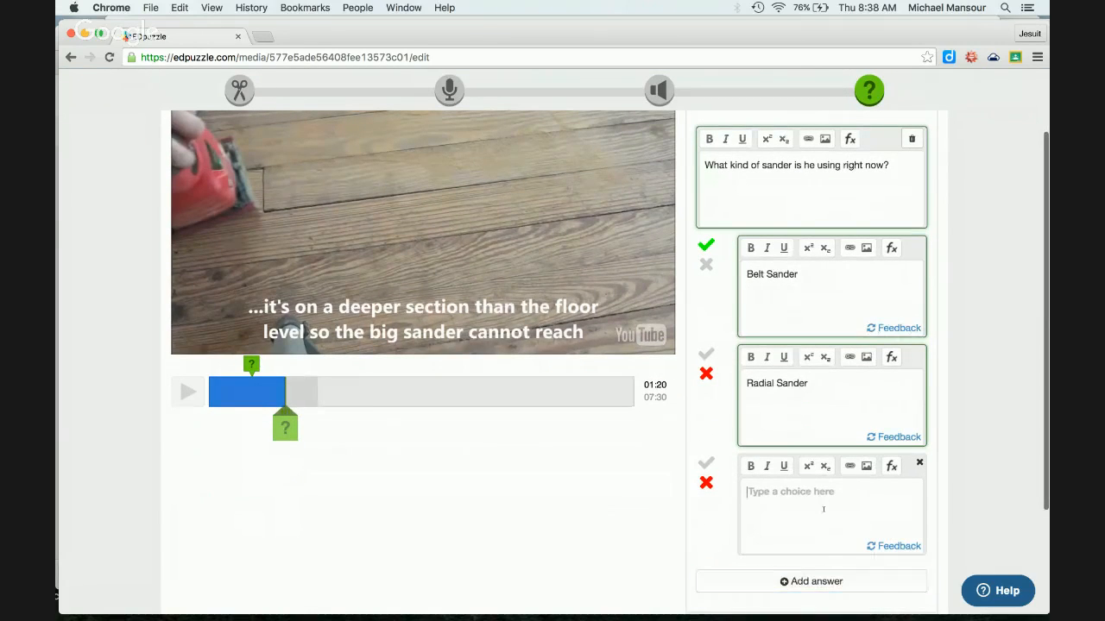
{"action": "left_click", "coordinate": [824, 509]}
{"action": "type", "text": "Hand Sander"}
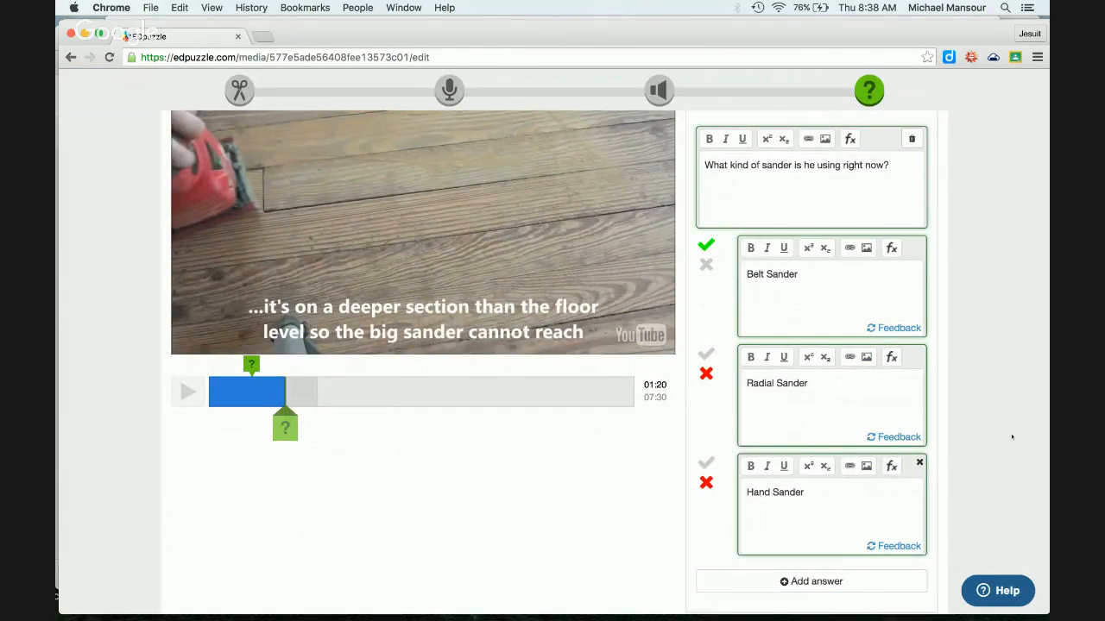
- Try marking the "Hand Sander" choice as correct and set it back to incorrect
{"action": "scroll", "coordinate": [1011, 437], "scroll_direction": "up", "scroll_amount": 2}
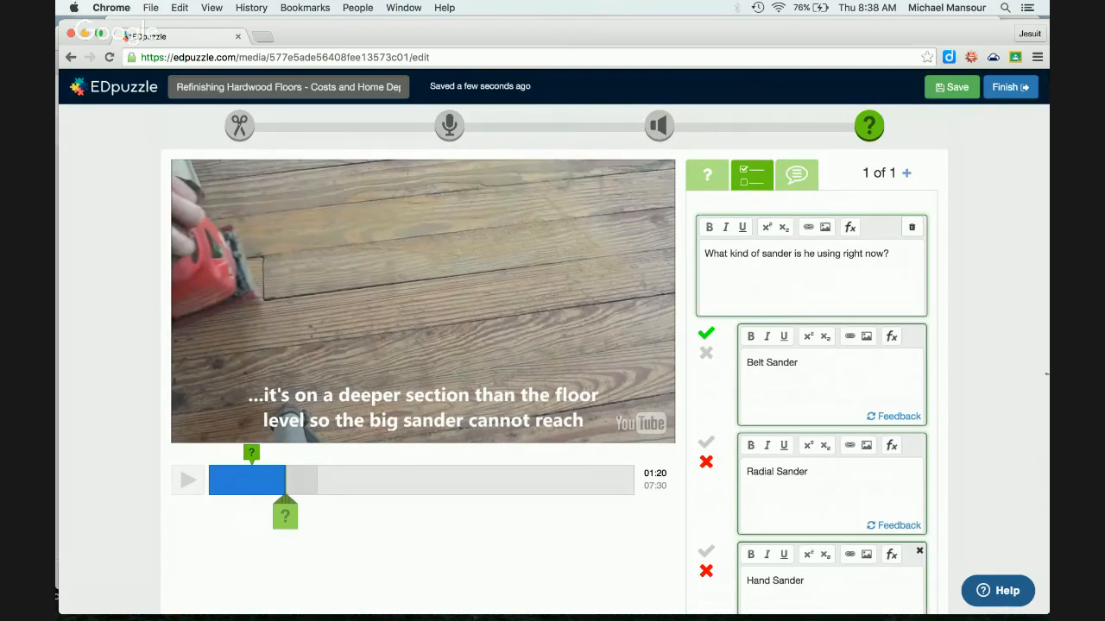
{"action": "scroll", "coordinate": [1010, 372], "scroll_direction": "down", "scroll_amount": 2}
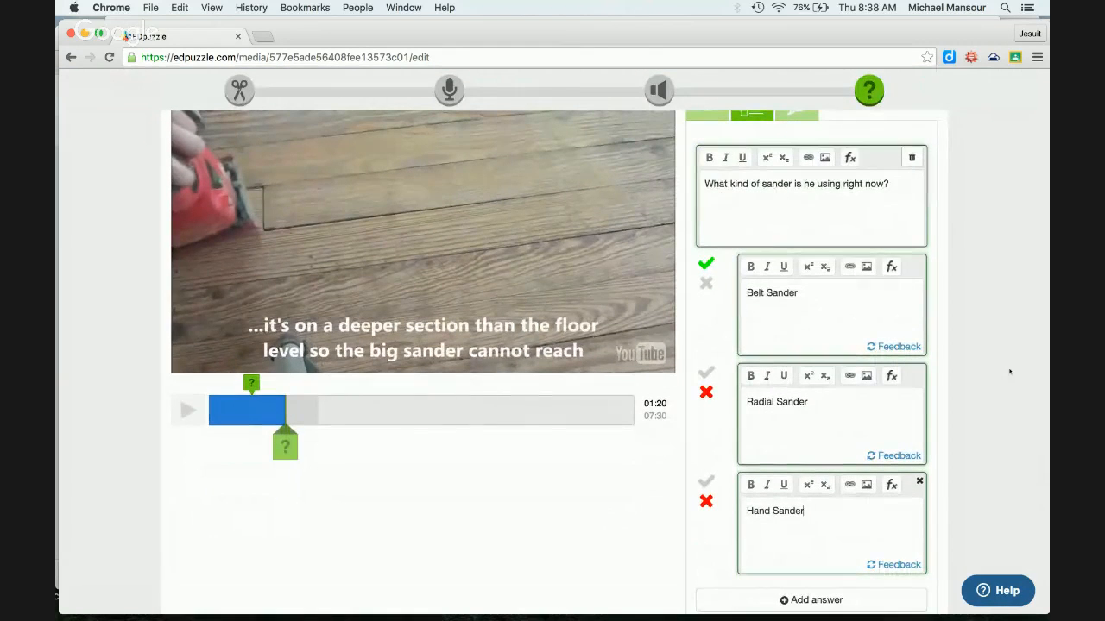
{"action": "left_click", "coordinate": [706, 481]}
{"action": "left_click", "coordinate": [706, 500]}
{"action": "scroll", "coordinate": [964, 470], "scroll_direction": "up", "scroll_amount": 3}
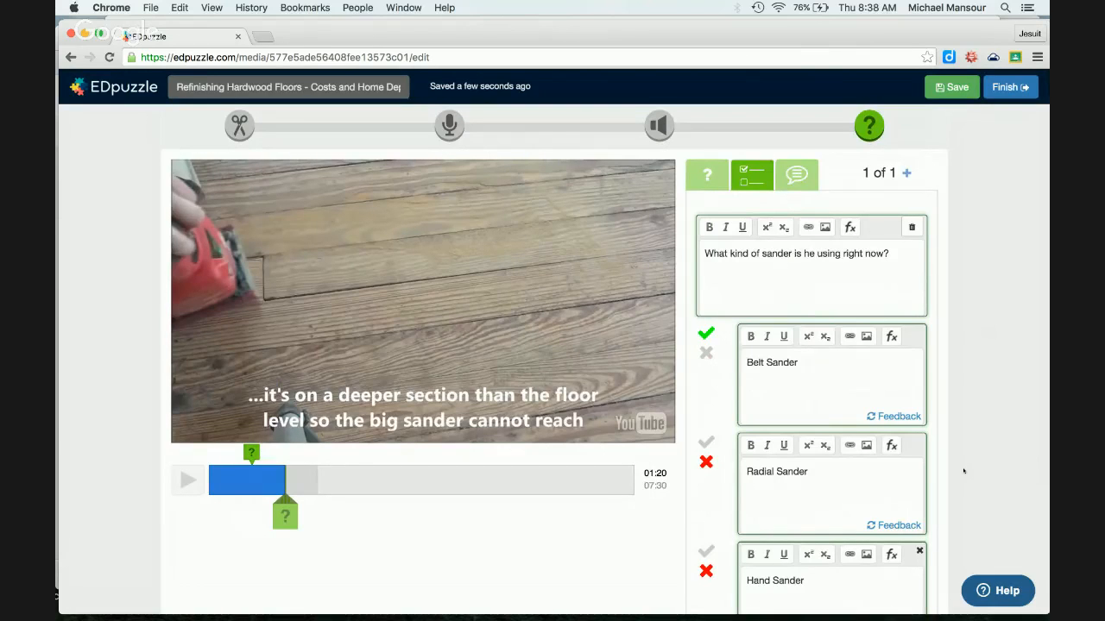
- Save the multiple-choice question about the sander at 01:20
{"action": "scroll", "coordinate": [964, 470], "scroll_direction": "down", "scroll_amount": 1}
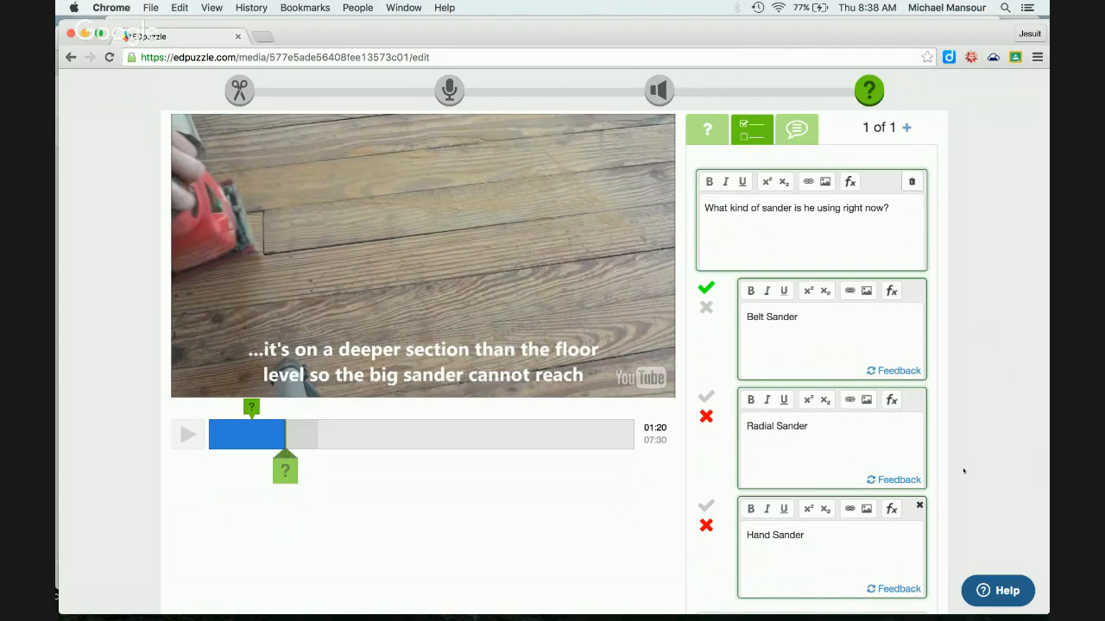
{"action": "scroll", "coordinate": [963, 470], "scroll_direction": "down", "scroll_amount": 5}
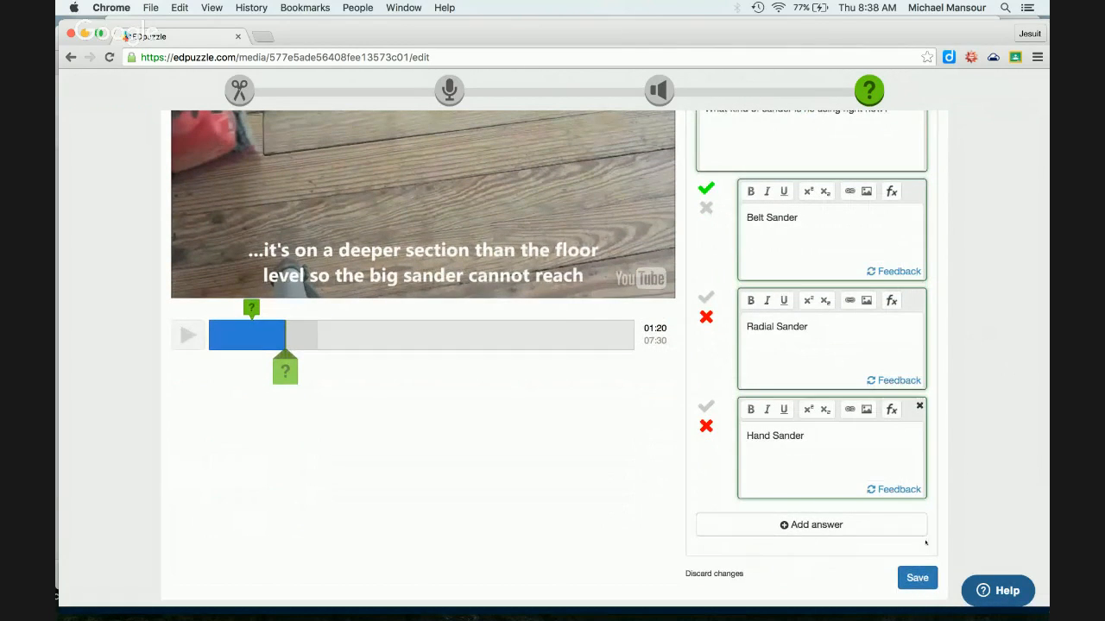
{"action": "left_click", "coordinate": [913, 578]}
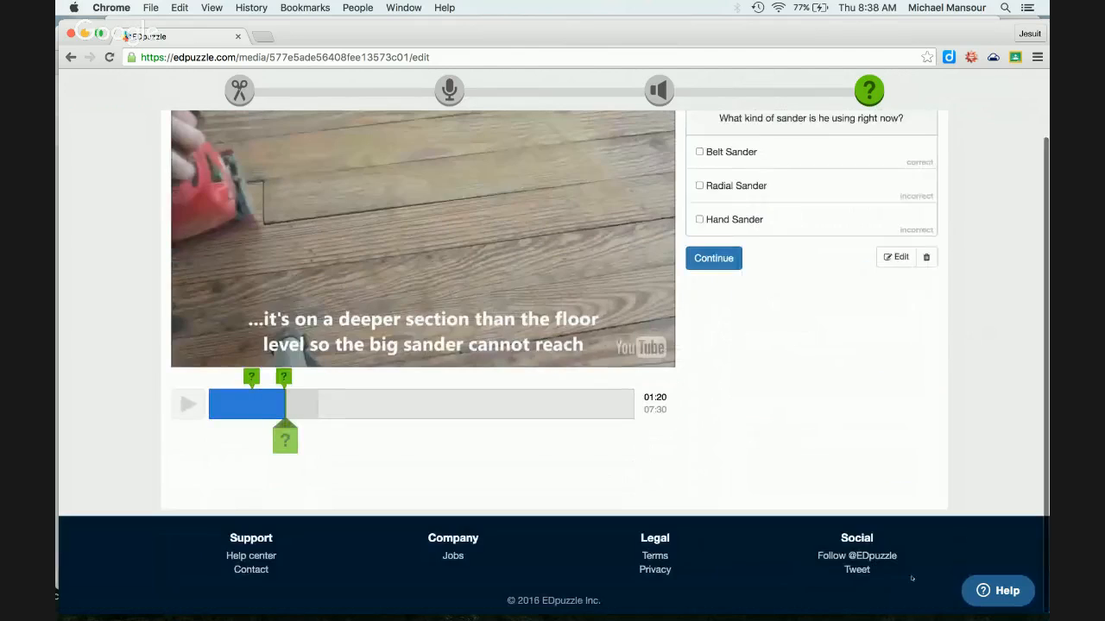
- Continue past the sander question, pause the video and move the playhead to 03:24
{"action": "left_click", "coordinate": [708, 257]}
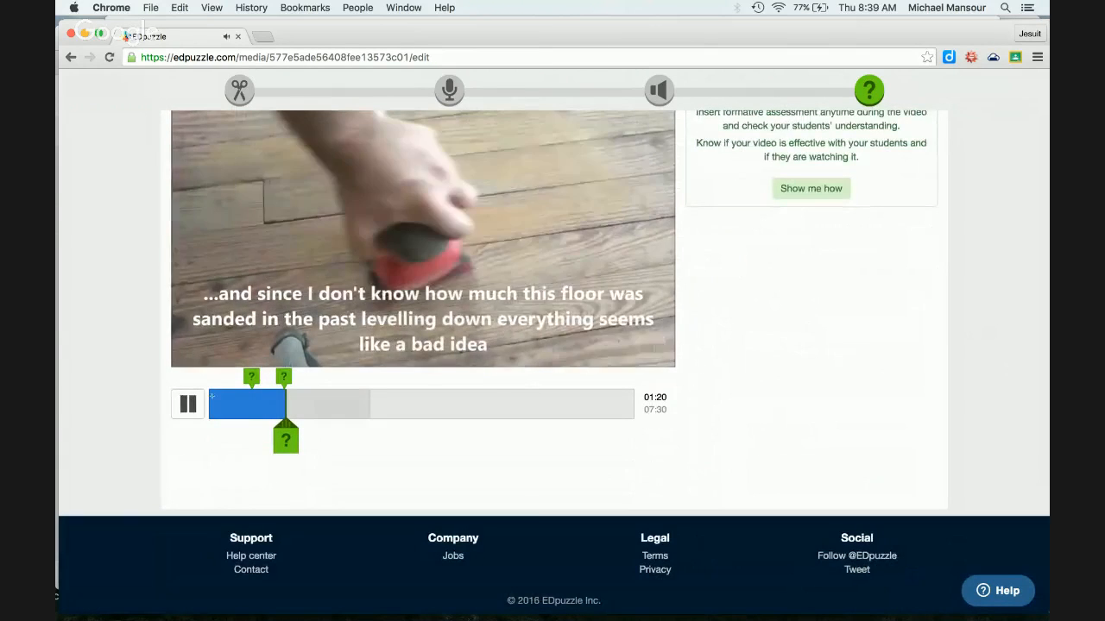
{"action": "left_click", "coordinate": [188, 404]}
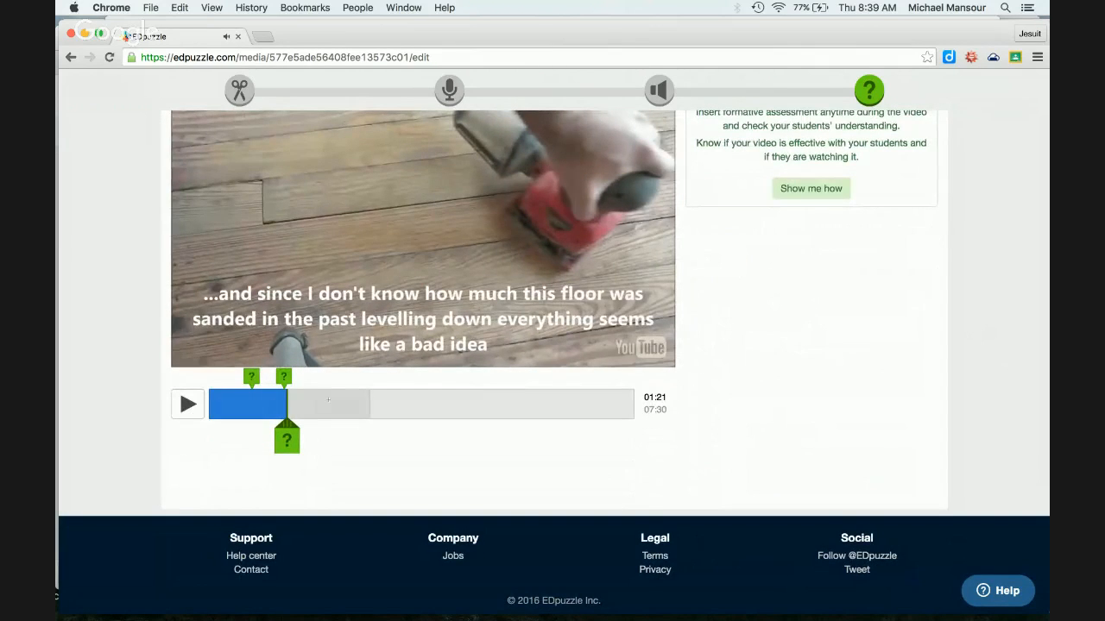
{"action": "scroll", "coordinate": [722, 365], "scroll_direction": "up", "scroll_amount": 2}
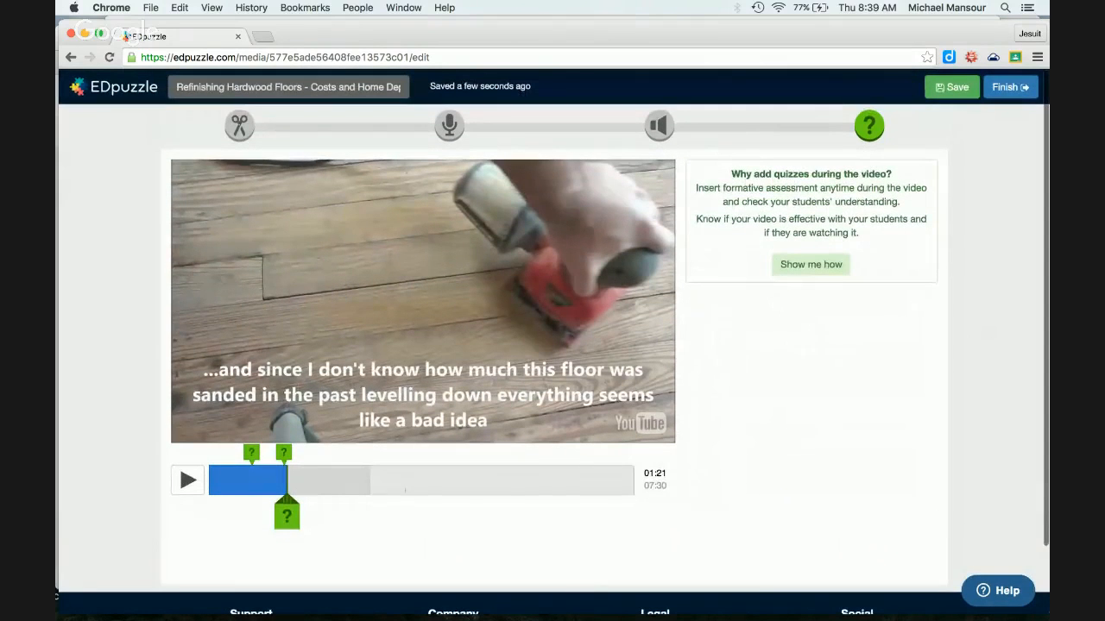
{"action": "left_click", "coordinate": [401, 480]}
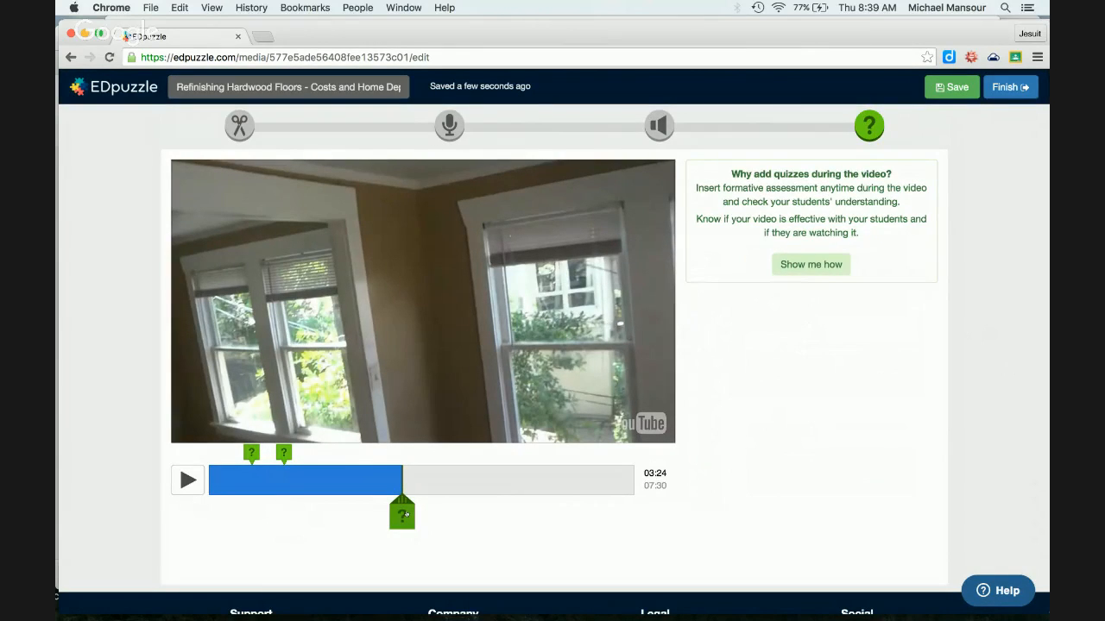
- Add and save a comment at 03:24 reading "Keep the blinds open, so they don't get dust on them."
{"action": "left_click", "coordinate": [403, 515]}
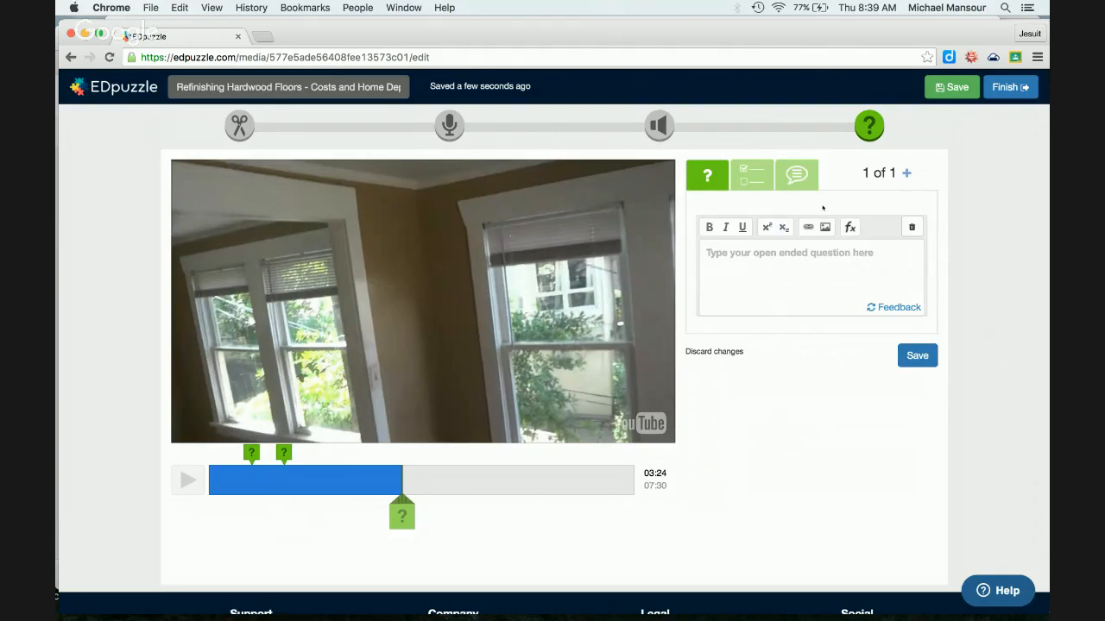
{"action": "left_click", "coordinate": [796, 175]}
{"action": "type", "text": "Ke"}
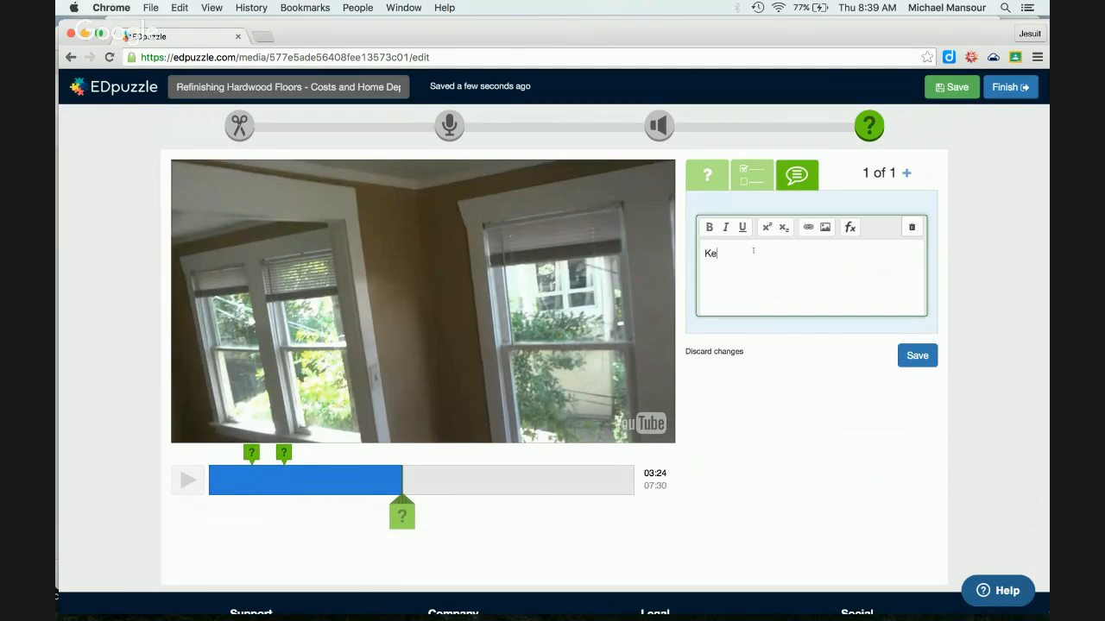
{"action": "type", "text": "ep the blinds open, so they do"}
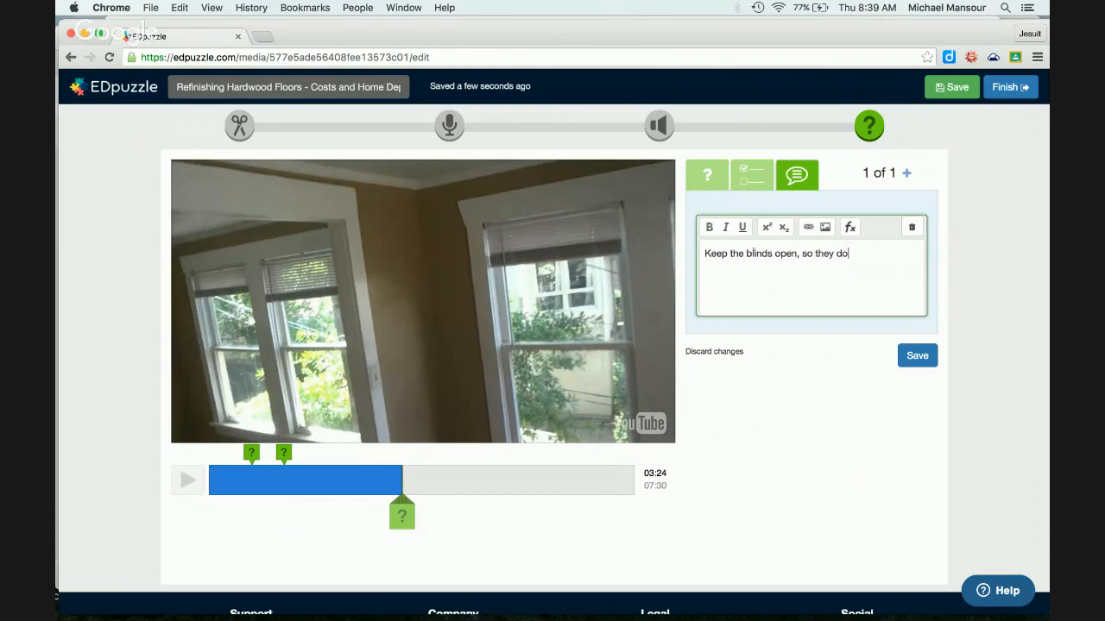
{"action": "type", "text": "n't get dust on them."}
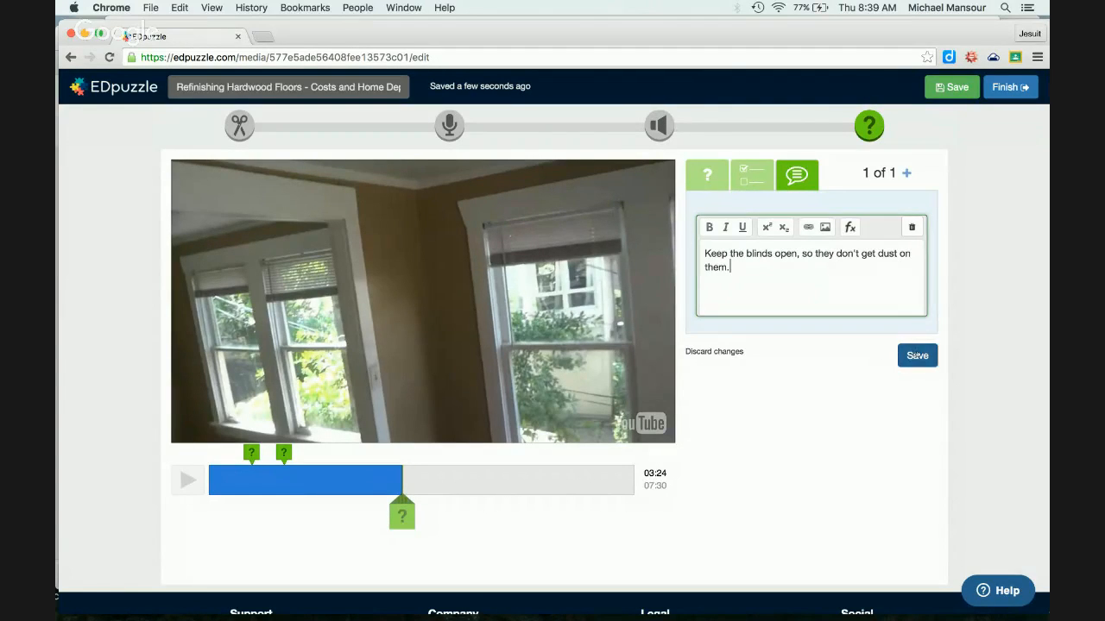
{"action": "left_click", "coordinate": [917, 354]}
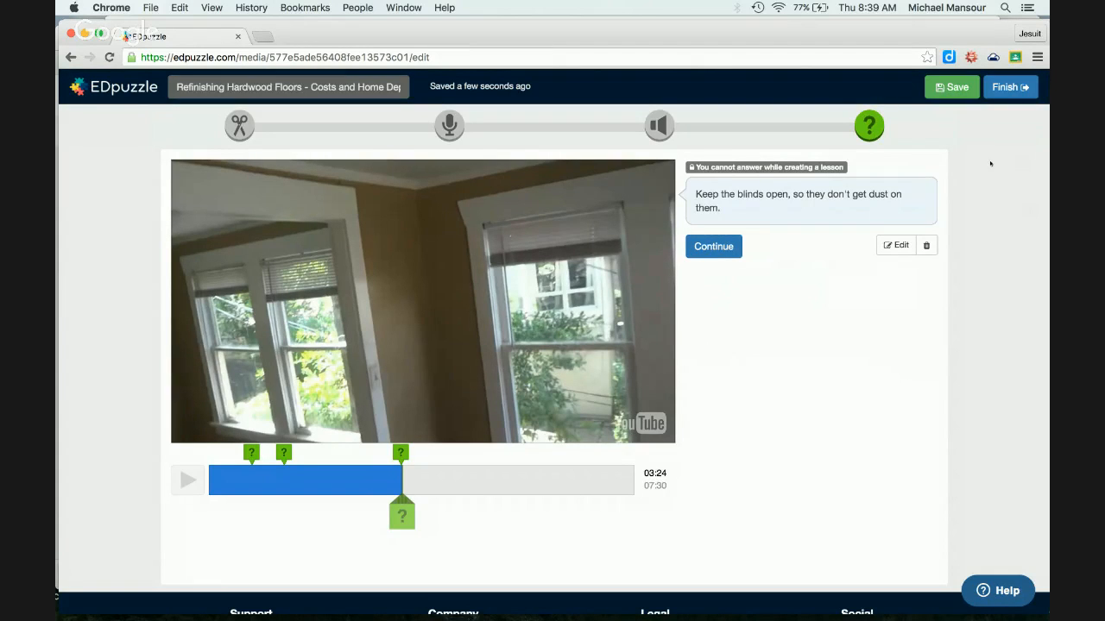
- Finish the hardwood floors lesson and assign it to the EDpuzzle 101 class
{"action": "left_click", "coordinate": [1012, 87]}
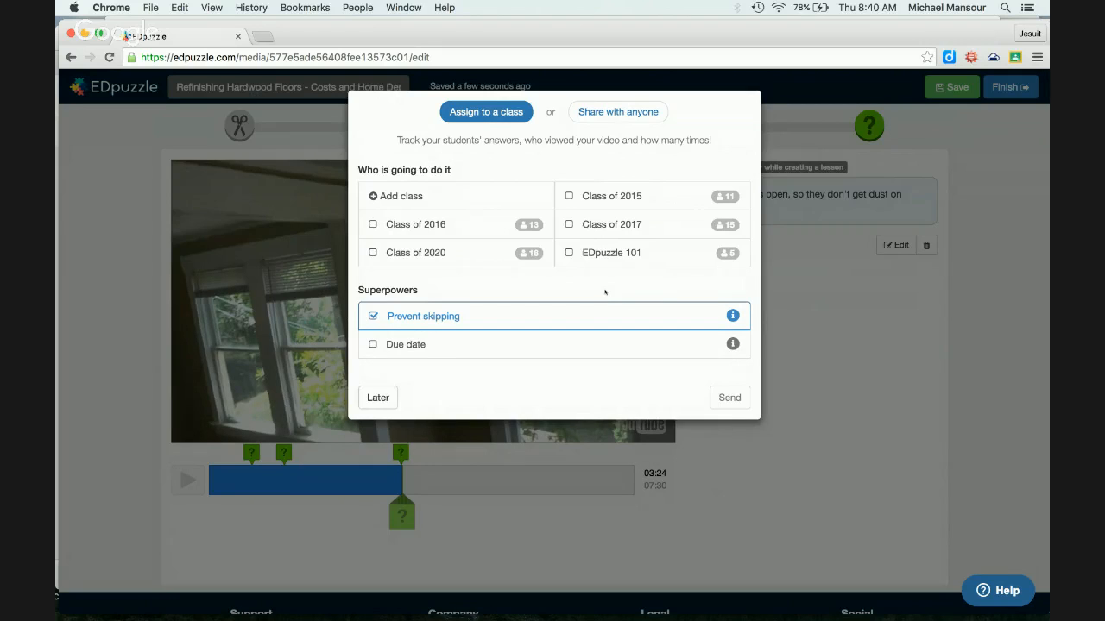
{"action": "left_click", "coordinate": [569, 253]}
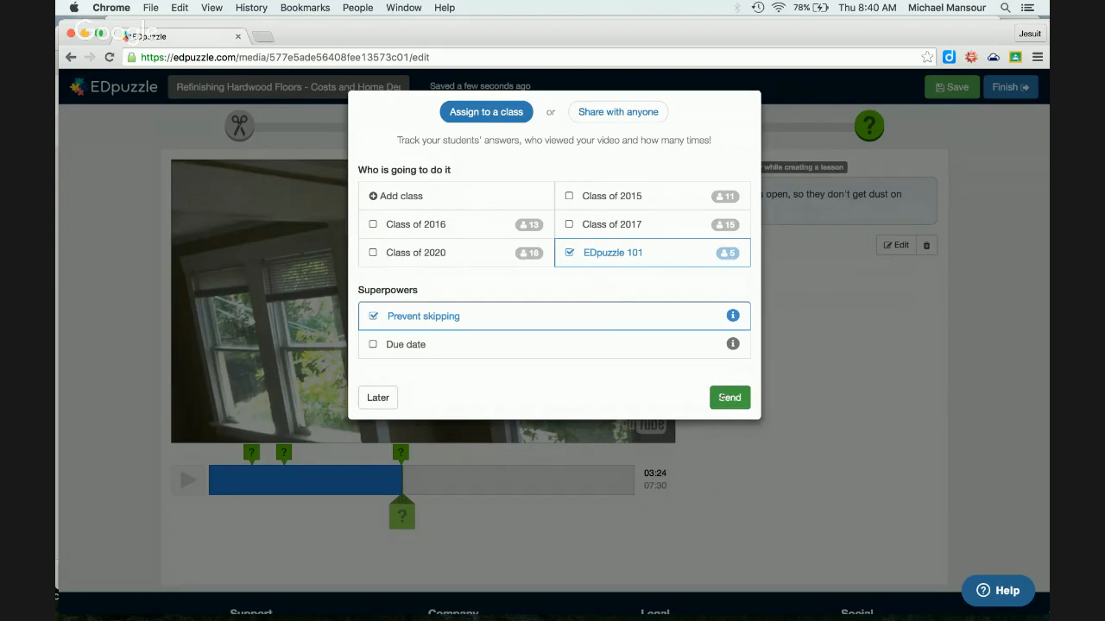
{"action": "left_click", "coordinate": [723, 398]}
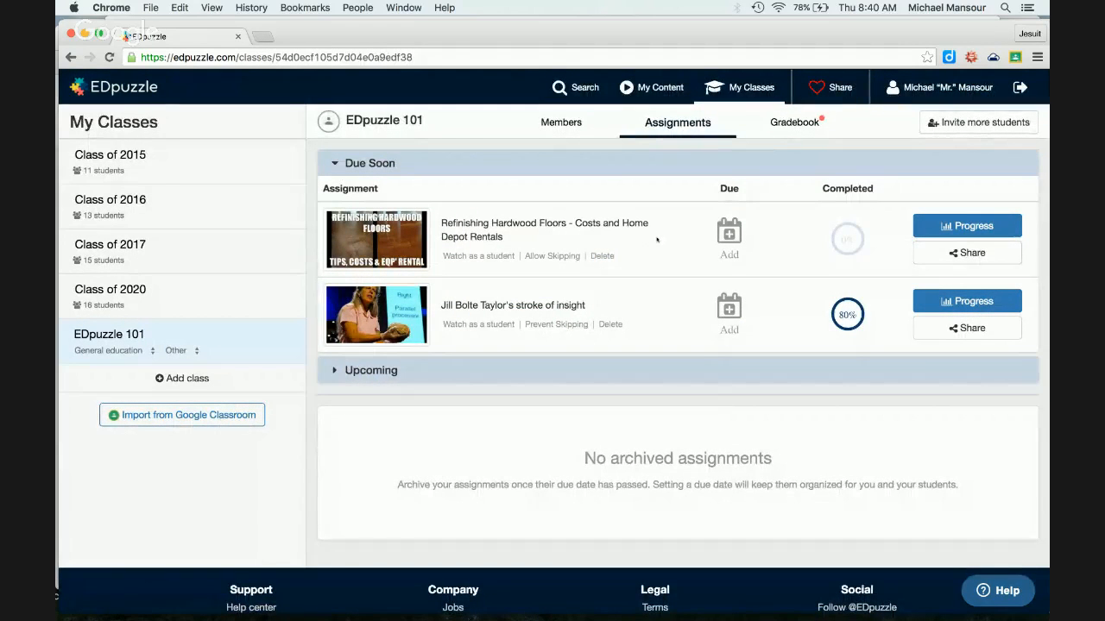
- View the Refinishing Hardwood Floors assignment as a student, and return to the class's assignments
{"action": "left_click", "coordinate": [479, 256]}
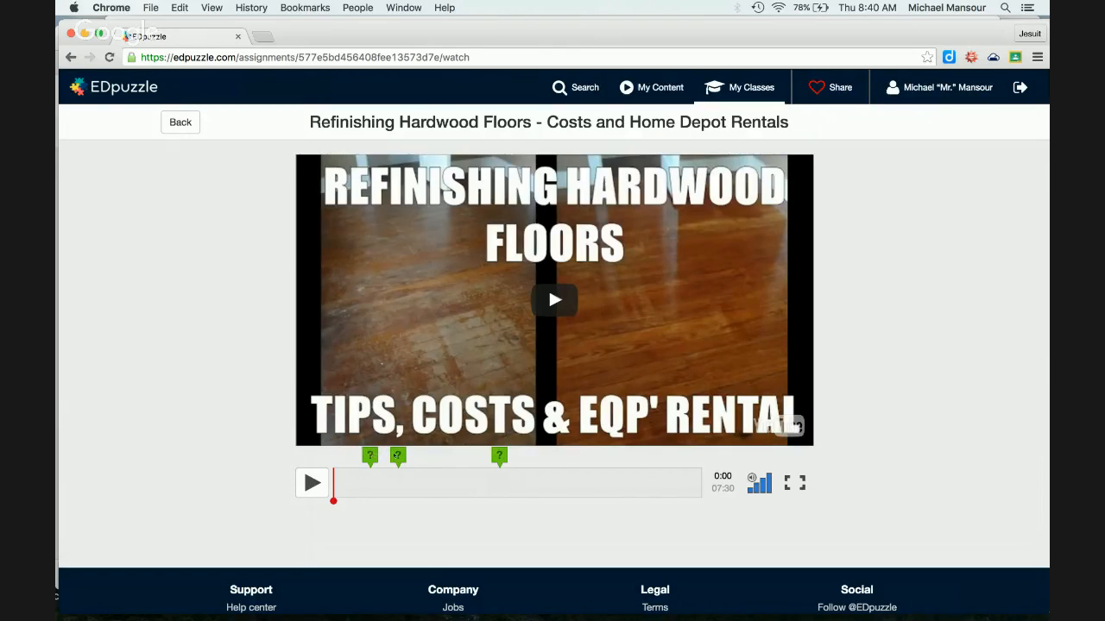
{"action": "left_click", "coordinate": [182, 125]}
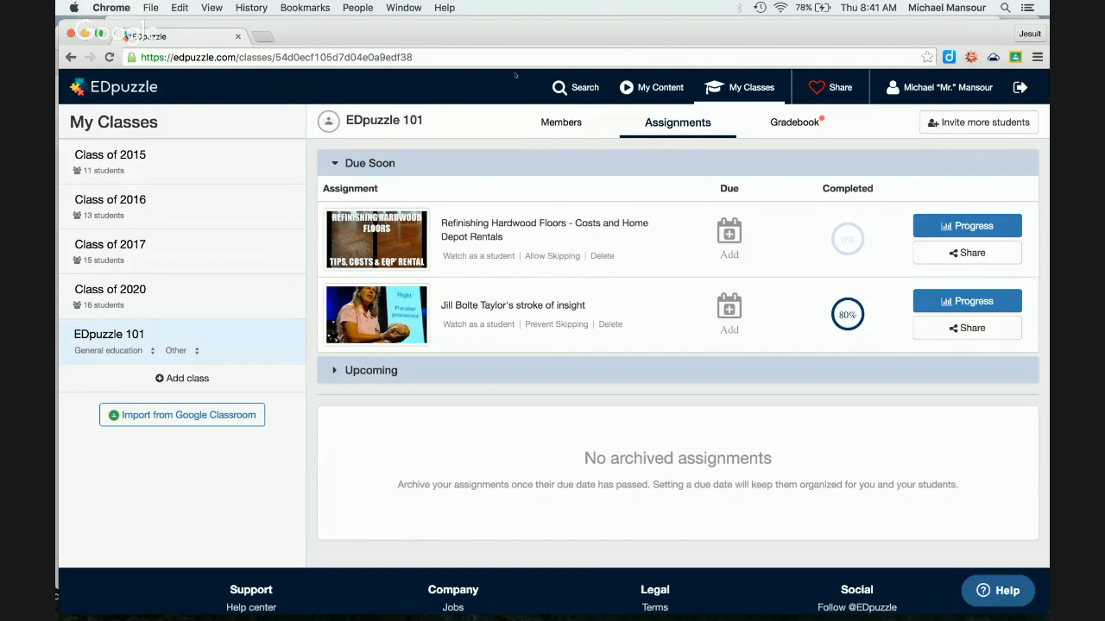
- Return to the video search and preview the "Sanding and Refinishing Hardwood Floors" video
{"action": "left_click", "coordinate": [572, 81]}
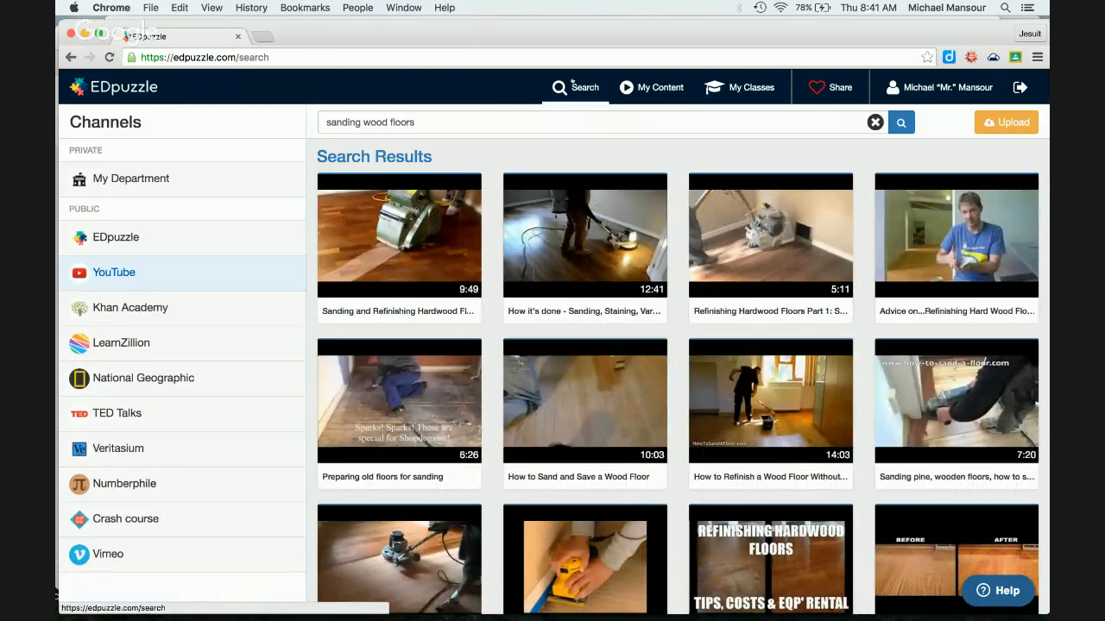
{"action": "left_click", "coordinate": [430, 247]}
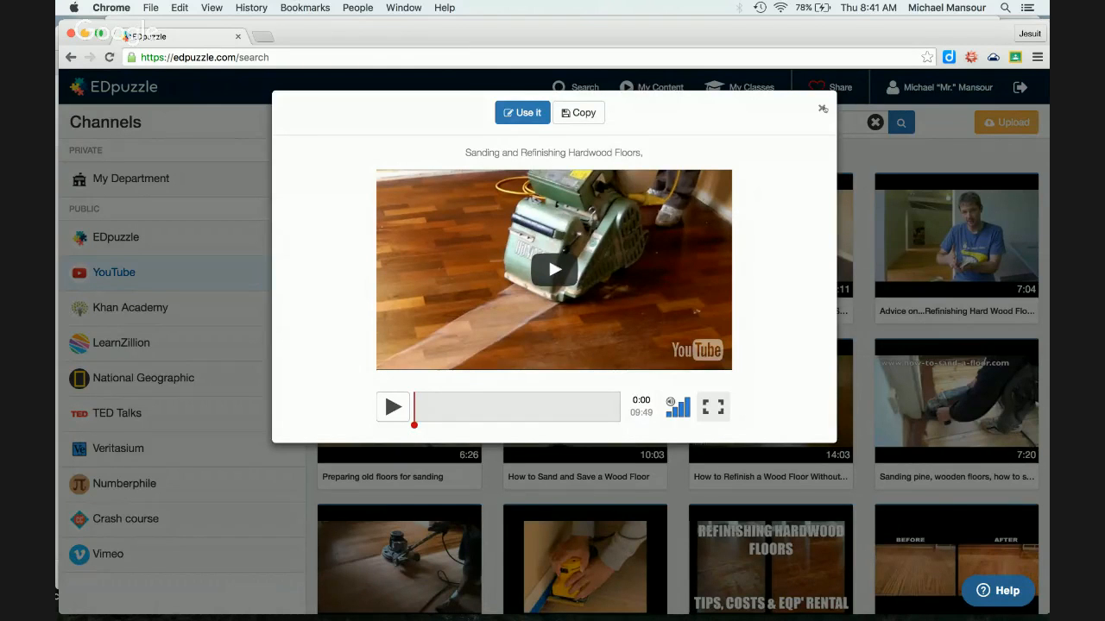
- Switch to the Google Hangouts broadcast window
{"action": "key", "text": "ctrl+Up"}
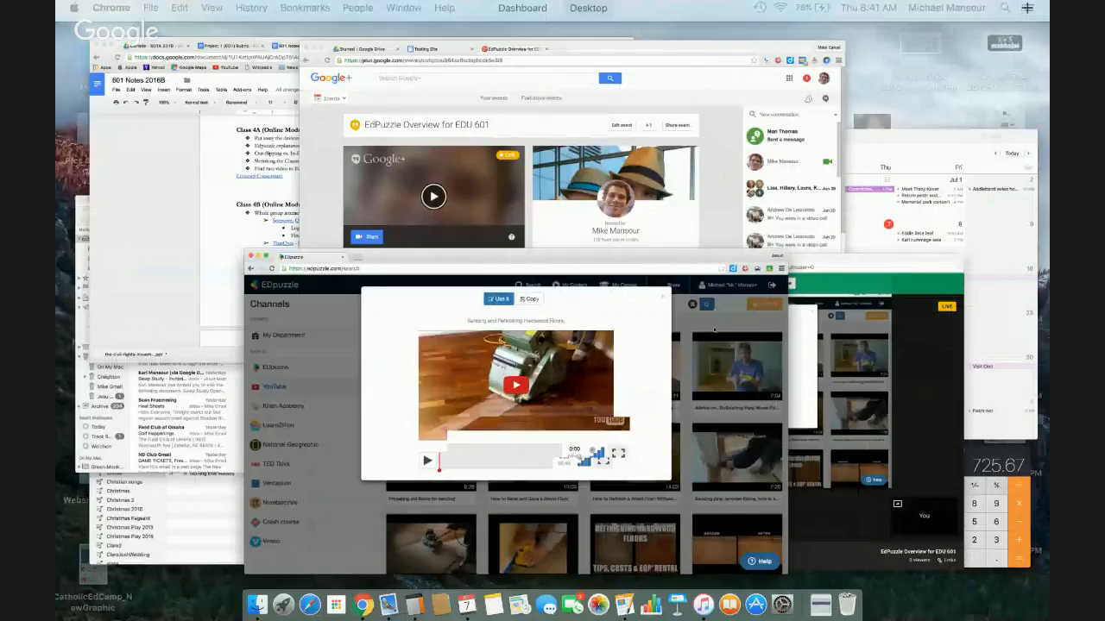
{"action": "left_click", "coordinate": [709, 470]}
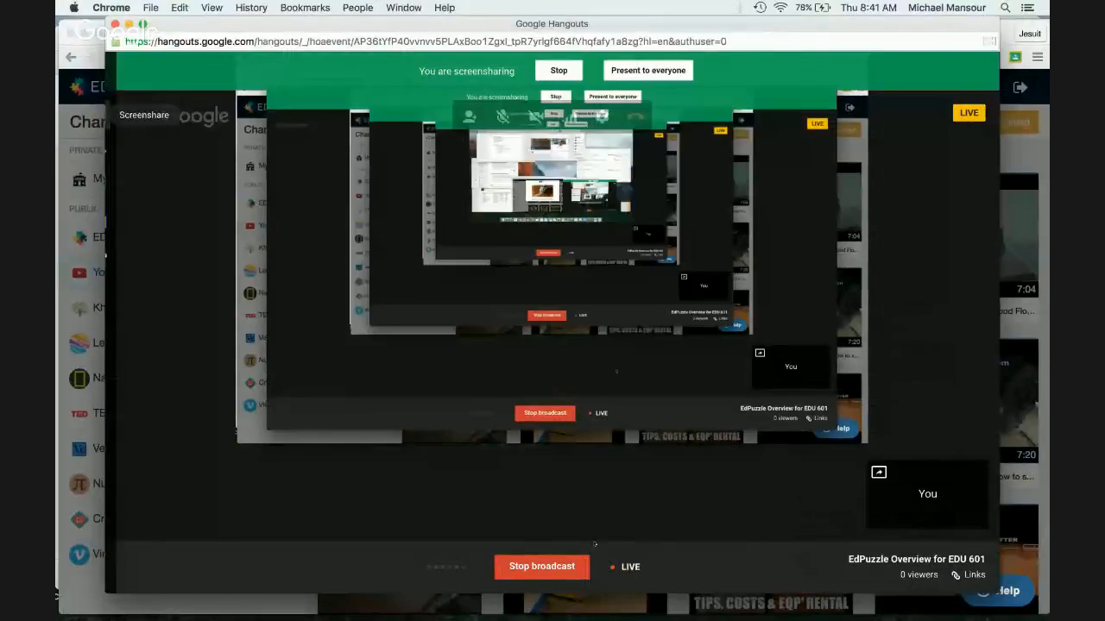